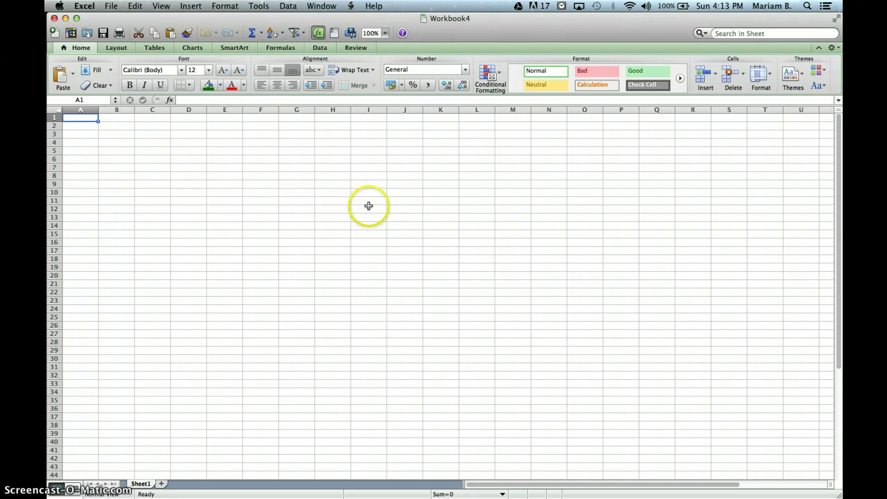
# Set the sheet zoom to 125%
pyautogui.click(384, 32)
pyautogui.click(381, 64)
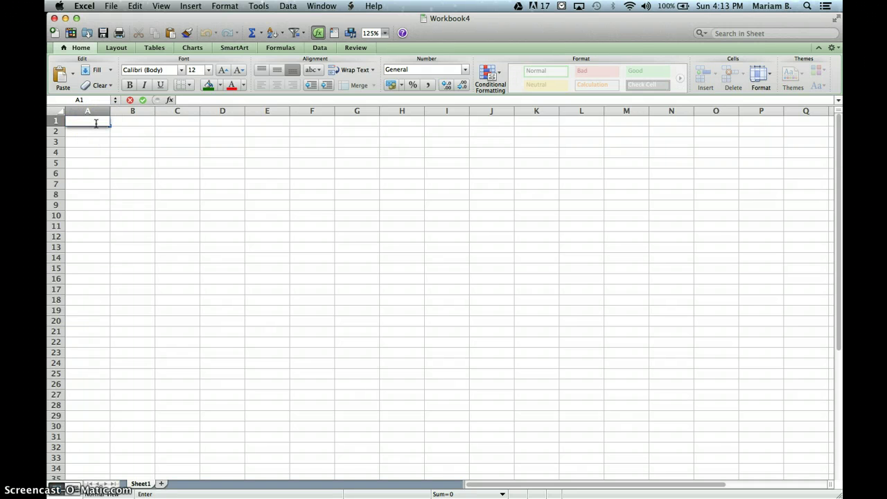
# Enter WEEK, DATE, DEPOSIT AMOUNT, ACCOUNT BALANCE and COMPLETED across cells A1 to E1
pyautogui.write('WEEK')
pyautogui.press('Tab')
pyautogui.write('DATE')
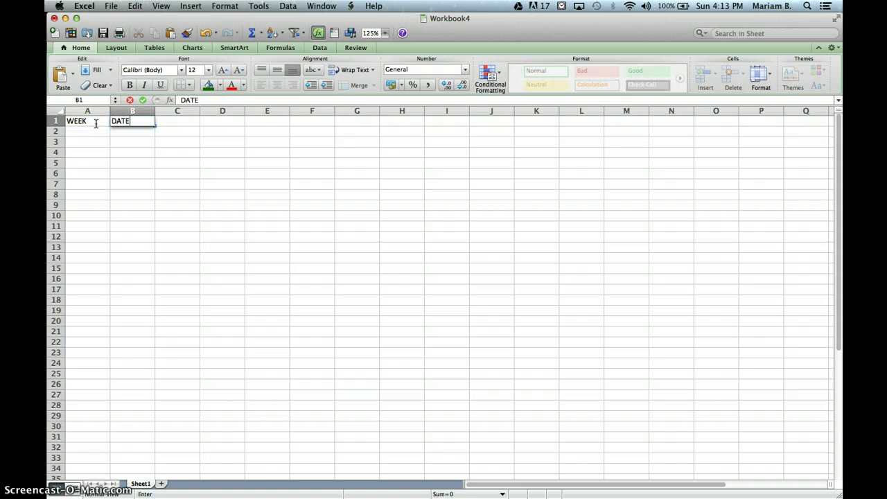
pyautogui.press('Tab')
pyautogui.write('DEP')
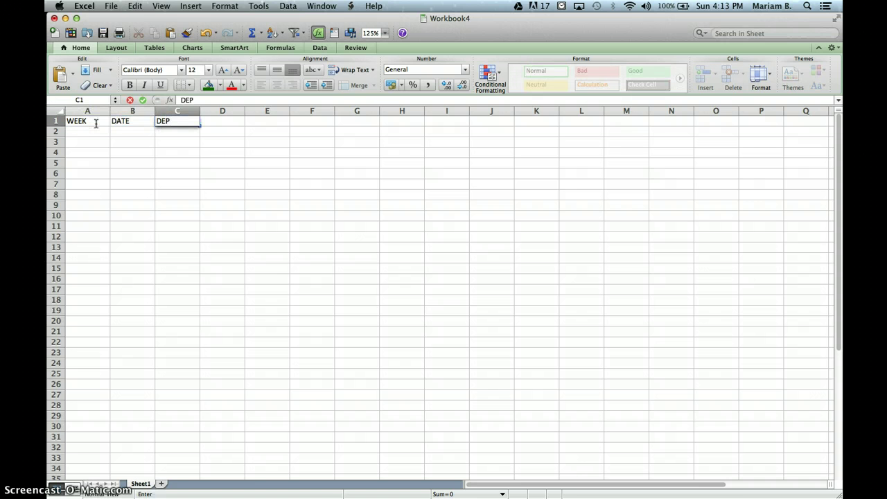
pyautogui.write('OSIT AMOUNT')
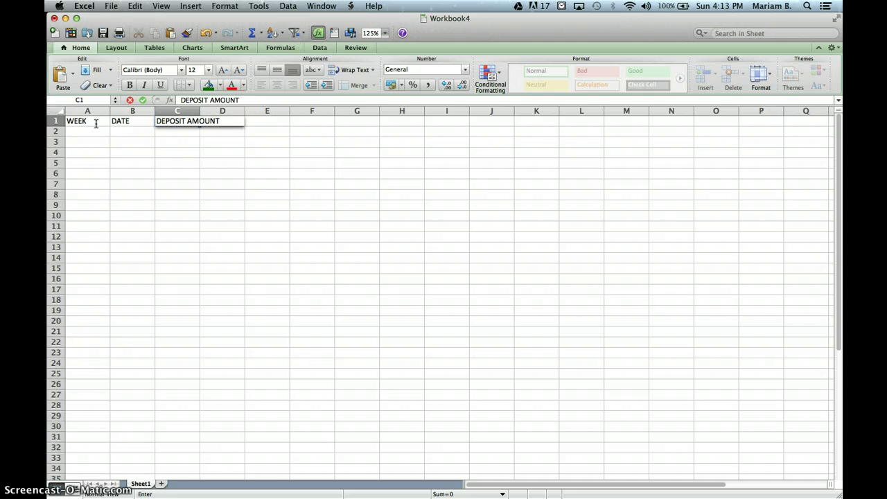
pyautogui.press('Tab')
pyautogui.write('A')
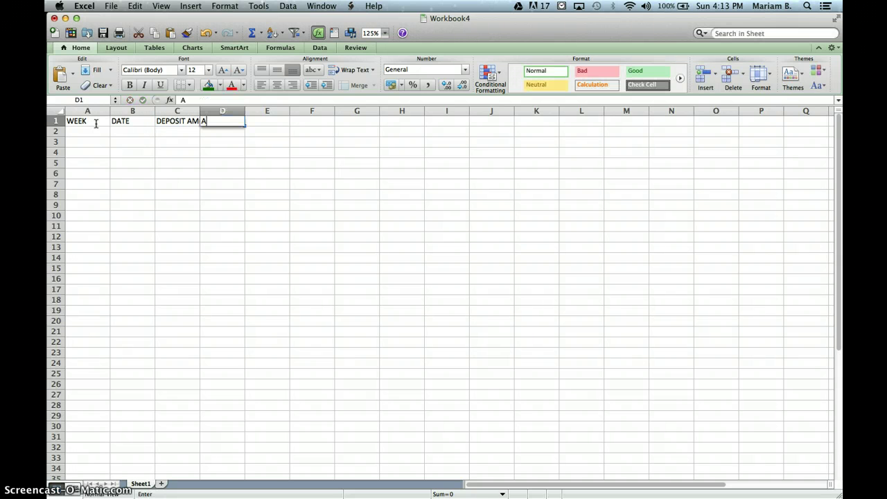
pyautogui.write('CCOUNT ')
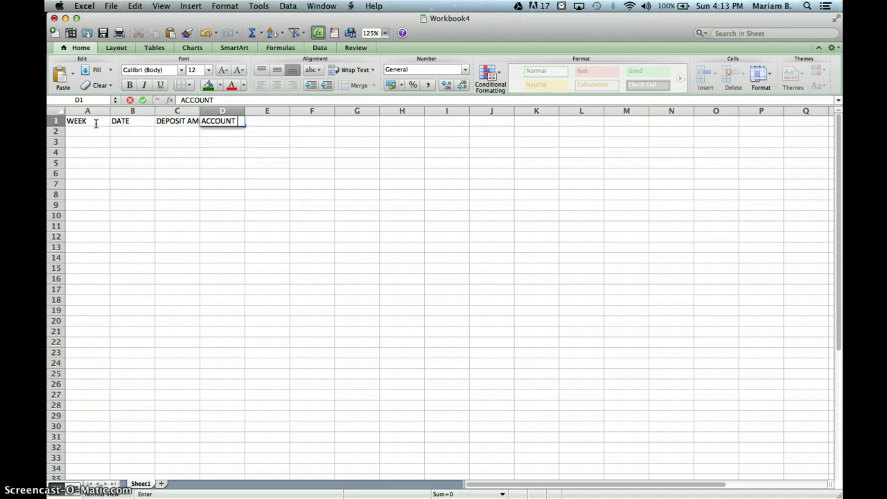
pyautogui.write('BALANCE')
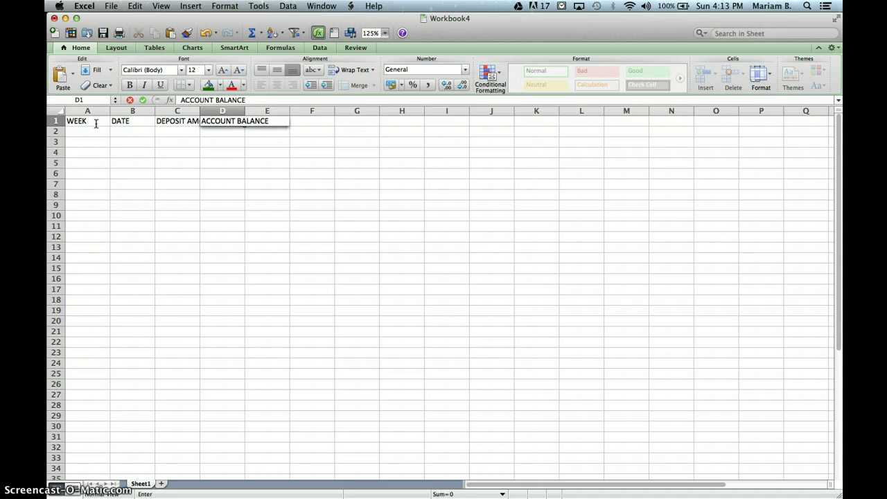
pyautogui.press('Tab')
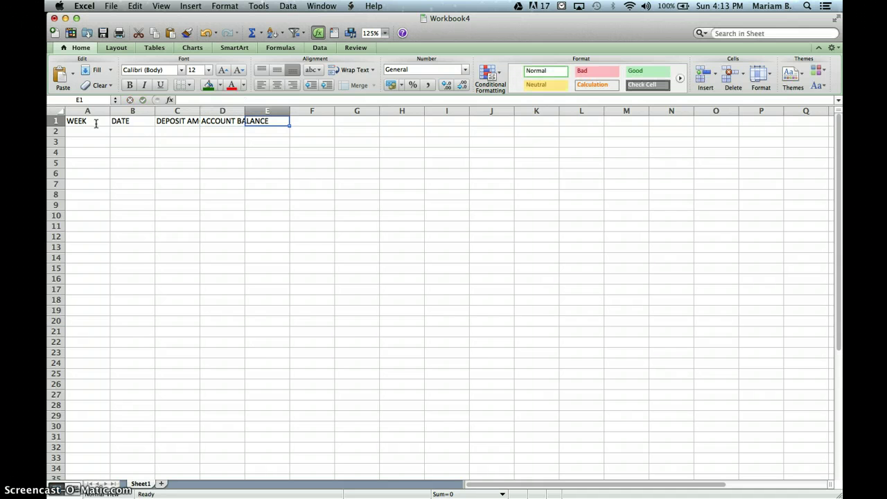
pyautogui.write('COMPLETE')
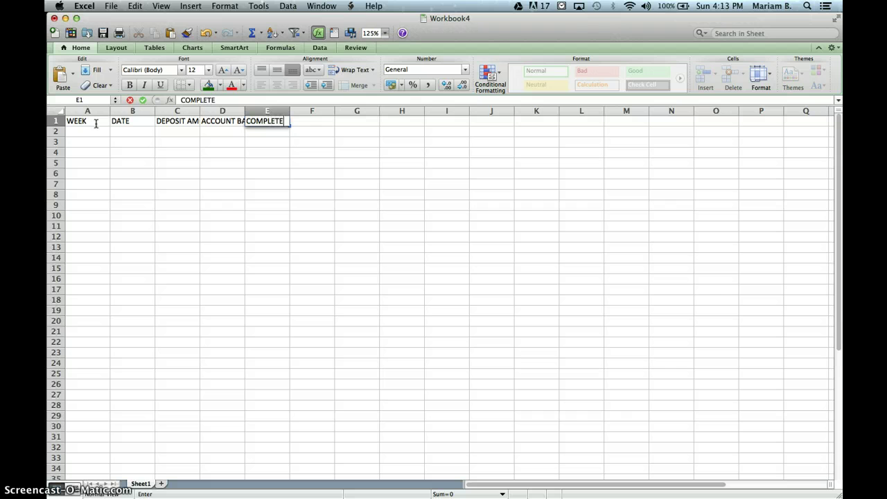
pyautogui.write('D')
pyautogui.press('Return')
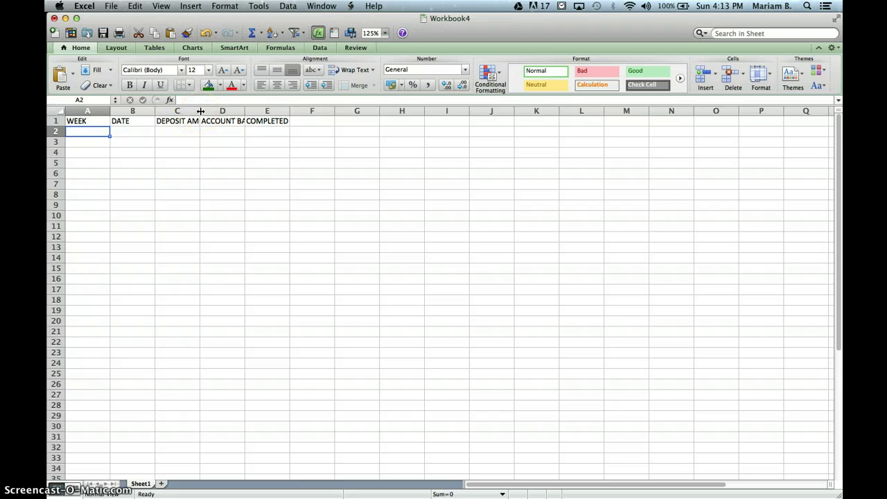
# AutoFit columns C, D and E to their headers and narrow column A to fit WEEK
pyautogui.doubleClick(200, 111)
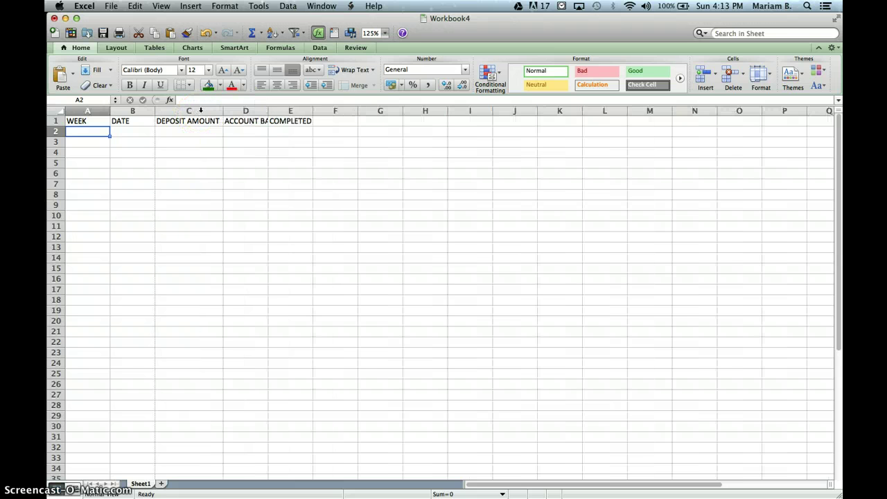
pyautogui.doubleClick(266, 111)
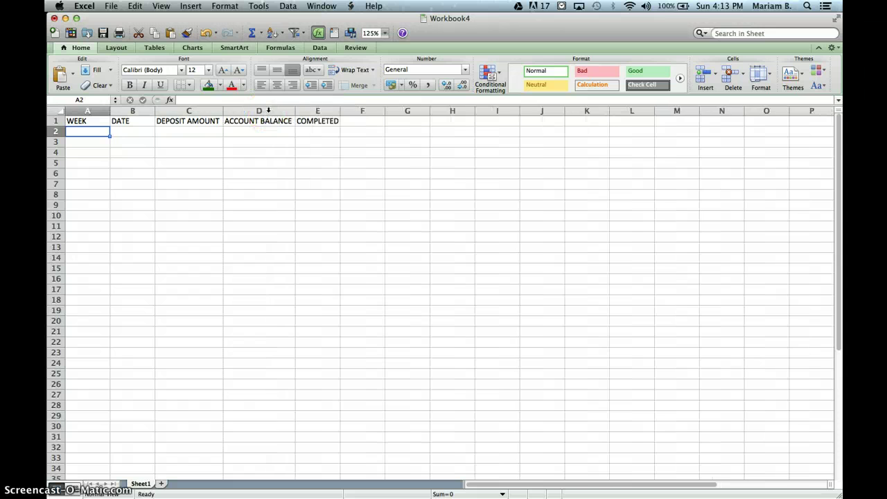
pyautogui.doubleClick(340, 112)
pyautogui.doubleClick(341, 112)
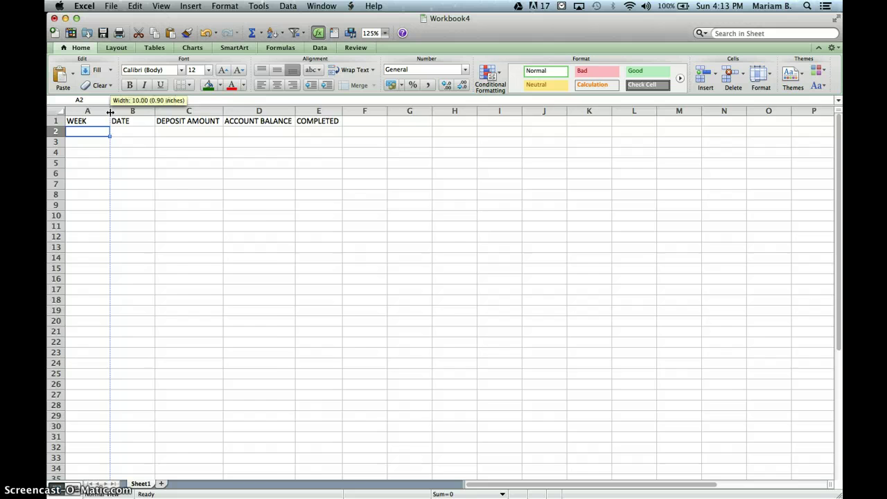
pyautogui.doubleClick(110, 111)
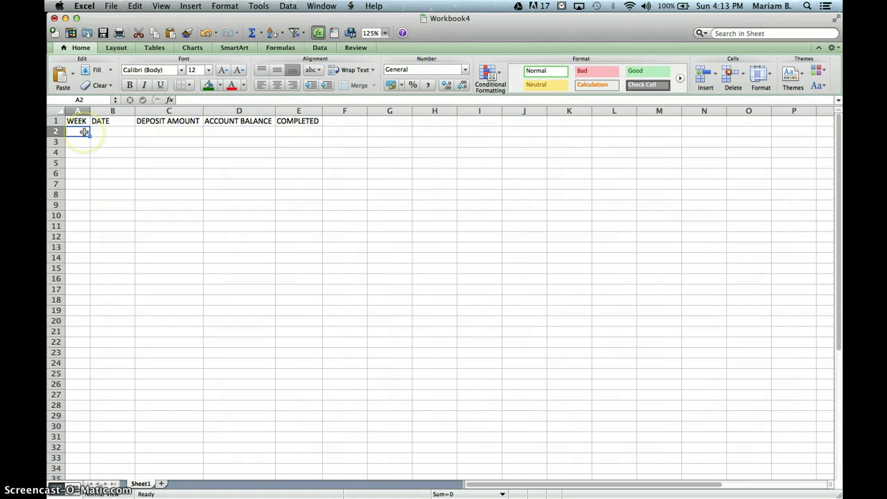
# Enter week numbers 1, 2 and 3 in A2:A4
pyautogui.write('1')
pyautogui.press('Return')
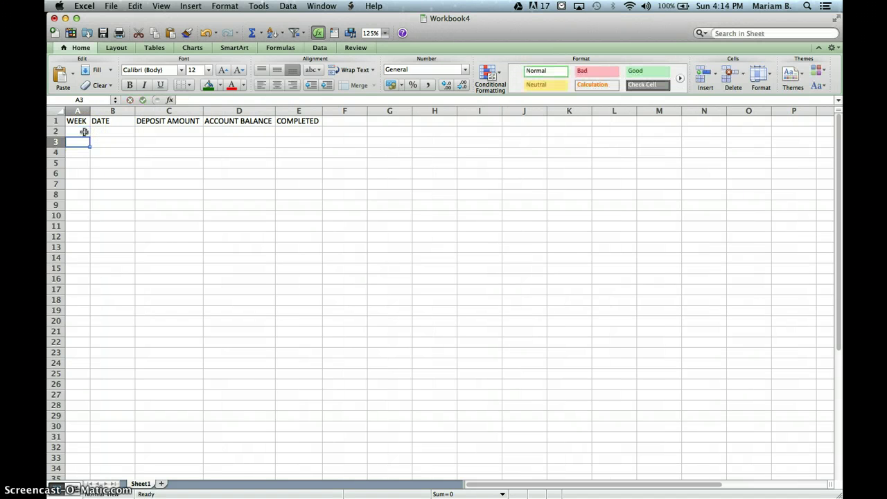
pyautogui.write('2')
pyautogui.press('Return')
pyautogui.write('3')
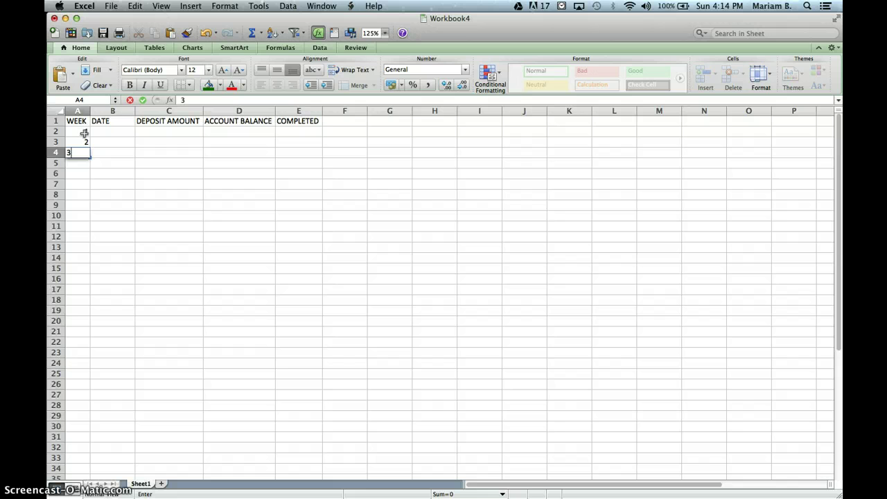
pyautogui.click(81, 131)
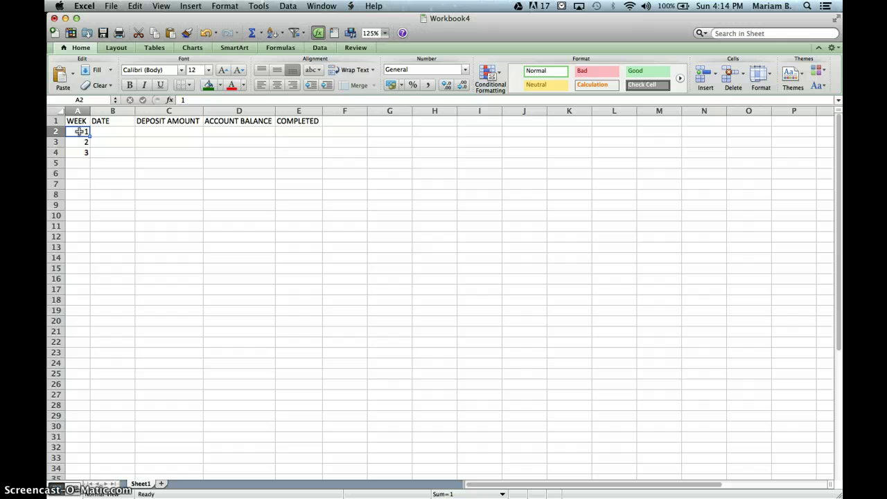
# Fill the week numbering down to 52 in A53
pyautogui.moveTo(80, 132); pyautogui.dragTo(89, 158)
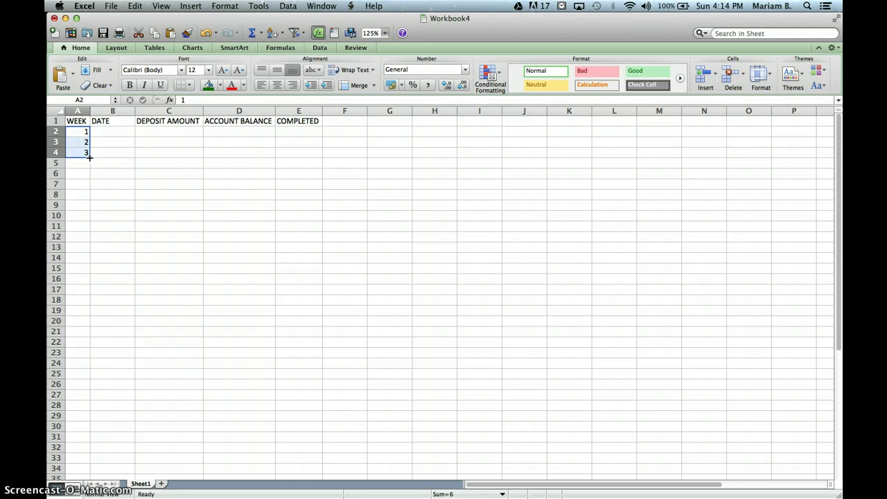
pyautogui.moveTo(89, 158); pyautogui.dragTo(76, 452)
pyautogui.click(103, 395)
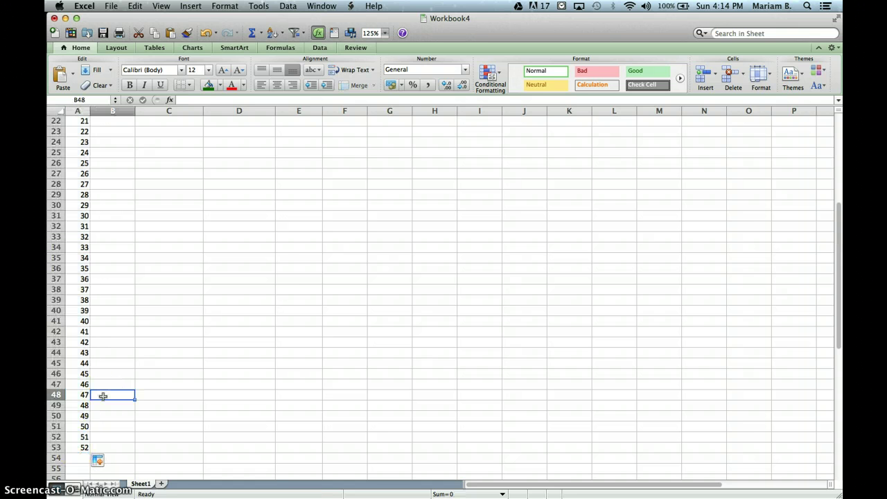
pyautogui.scroll(10, 101, 396)
pyautogui.click(112, 134)
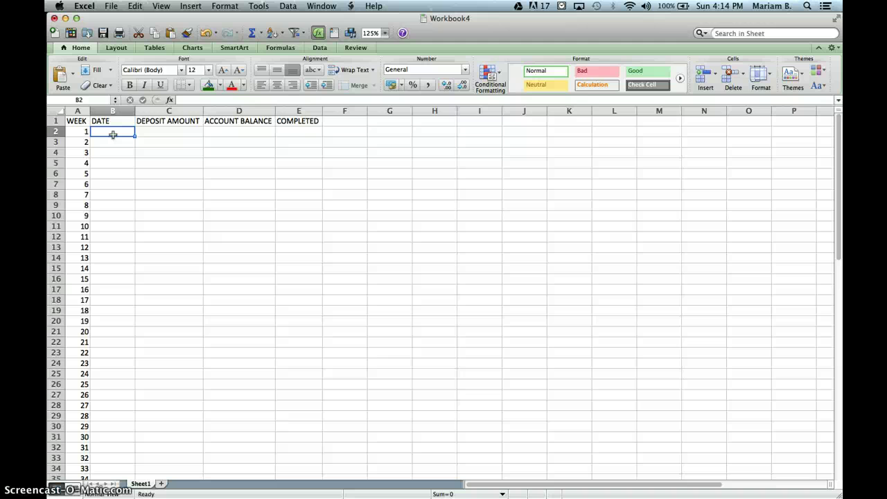
# Enter the first two dates, 5/5/15 and 5/12/13, in B2:B3
pyautogui.doubleClick(112, 135)
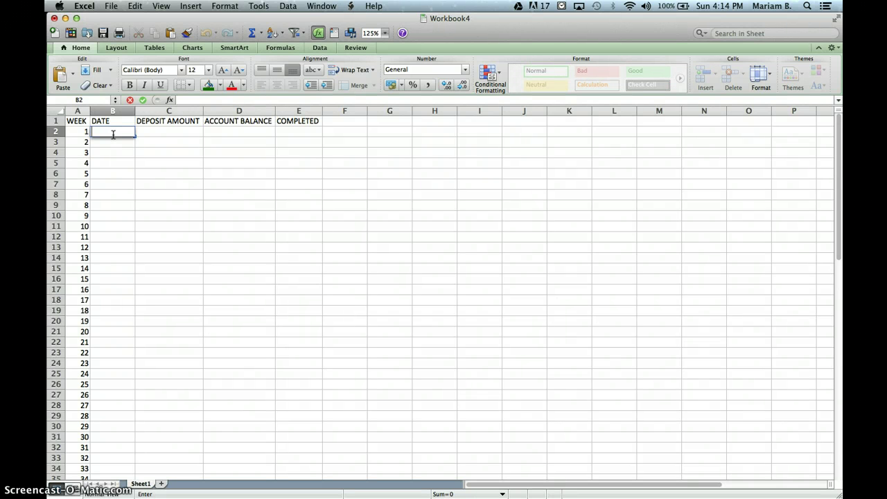
pyautogui.write('5/5/15')
pyautogui.press('Return')
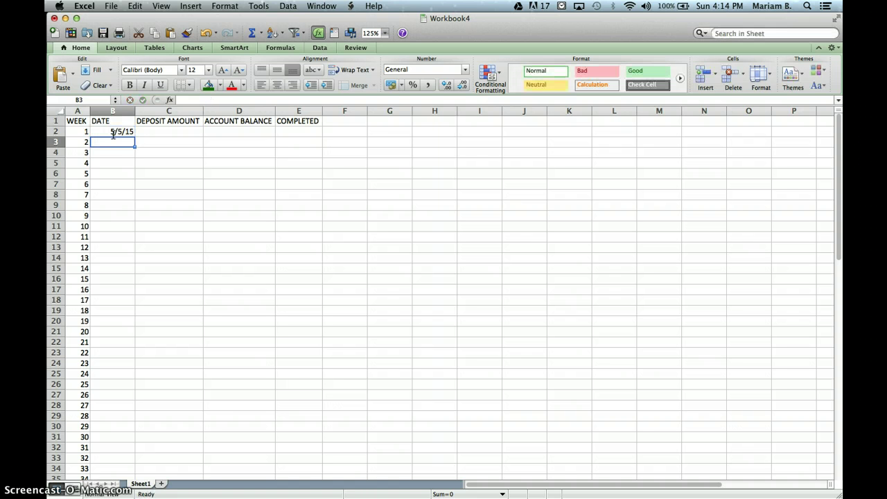
pyautogui.write('5/1')
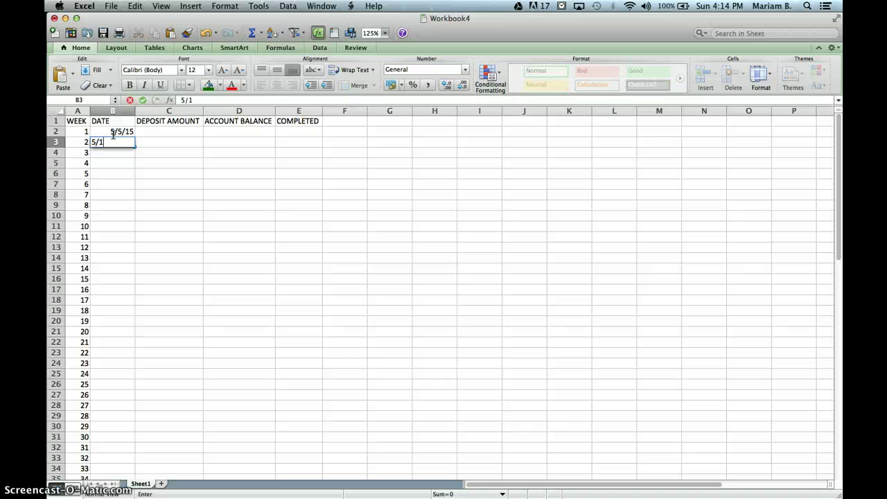
pyautogui.write('2/13')
pyautogui.click(121, 131)
# Correct B2 to 5/5/13 and fill weekly dates down to 4/27/14
pyautogui.click(216, 100)
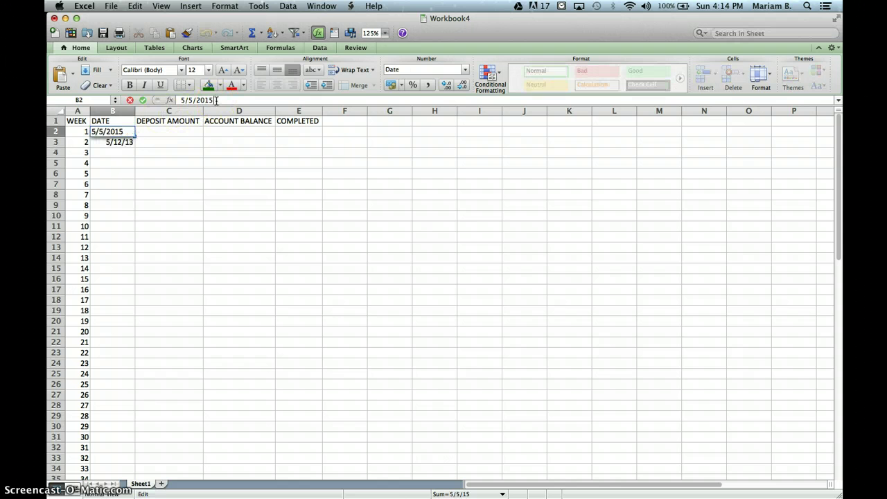
pyautogui.press('BackSpace')
pyautogui.write('3')
pyautogui.click(115, 156)
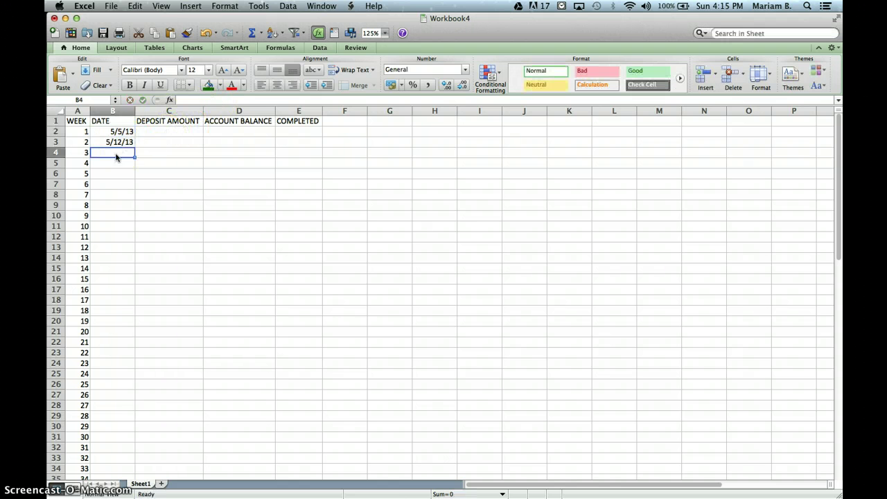
pyautogui.click(121, 132)
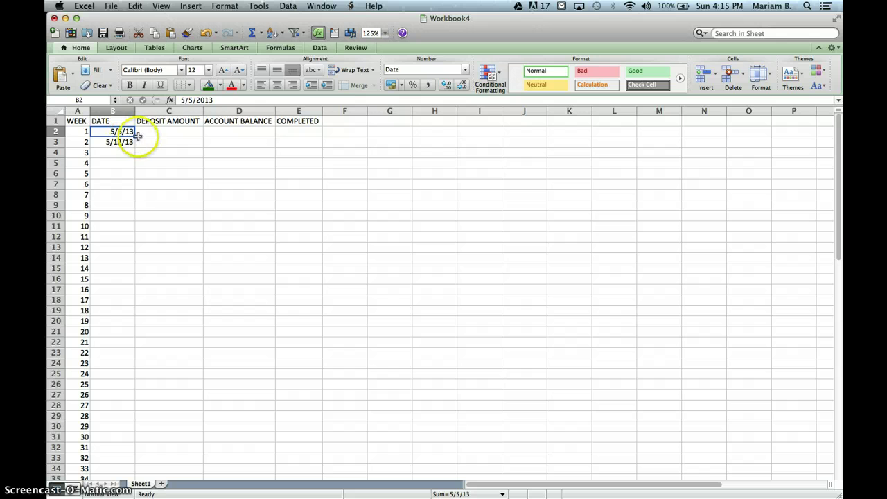
pyautogui.moveTo(122, 134); pyautogui.dragTo(105, 399)
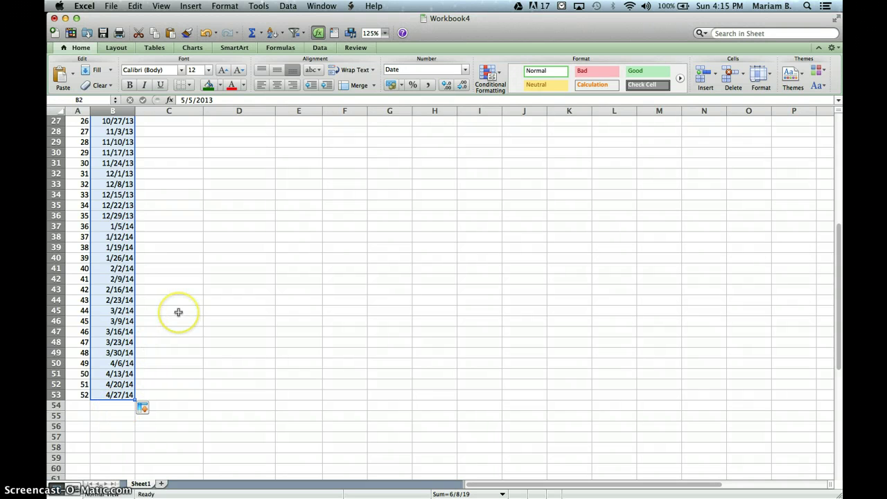
pyautogui.scroll(10, 178, 312)
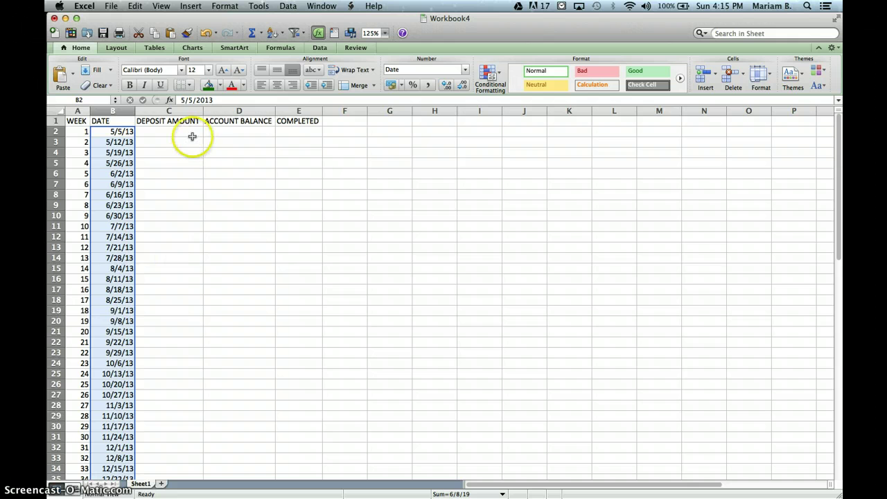
# Enter deposits 2, 4 and 6 in C2:C4
pyautogui.click(191, 134)
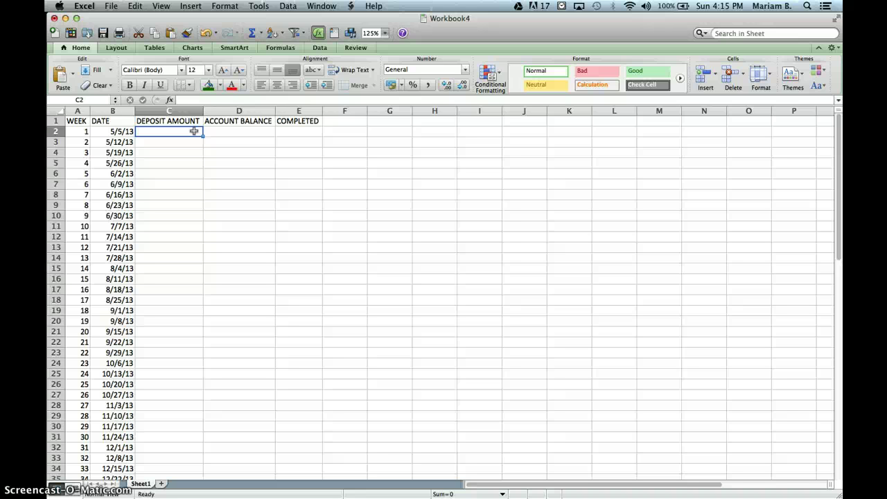
pyautogui.write('2')
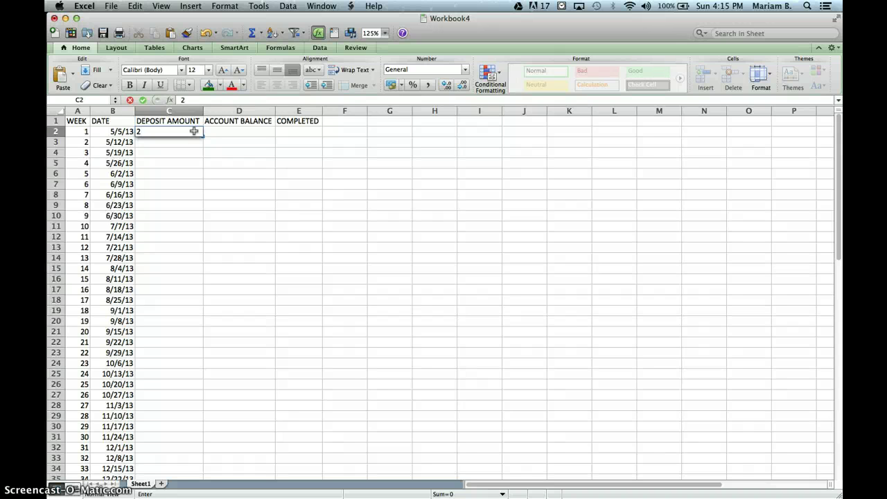
pyautogui.press('Return')
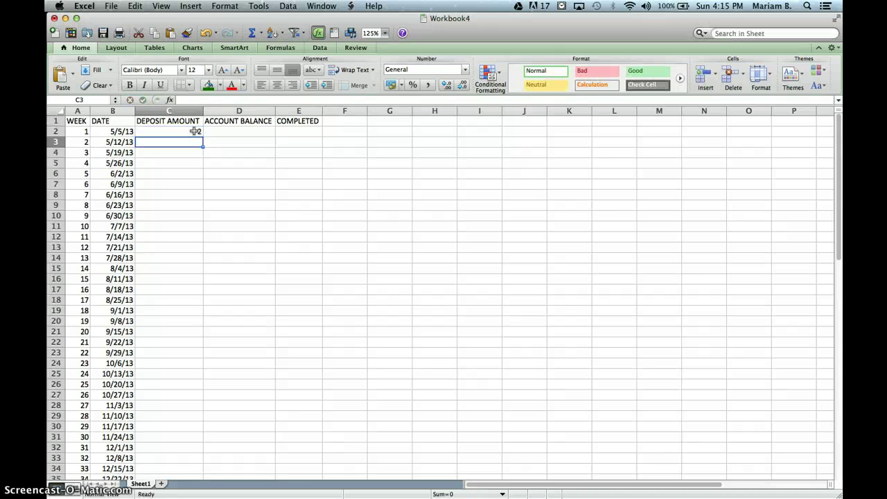
pyautogui.write('4')
pyautogui.press('Return')
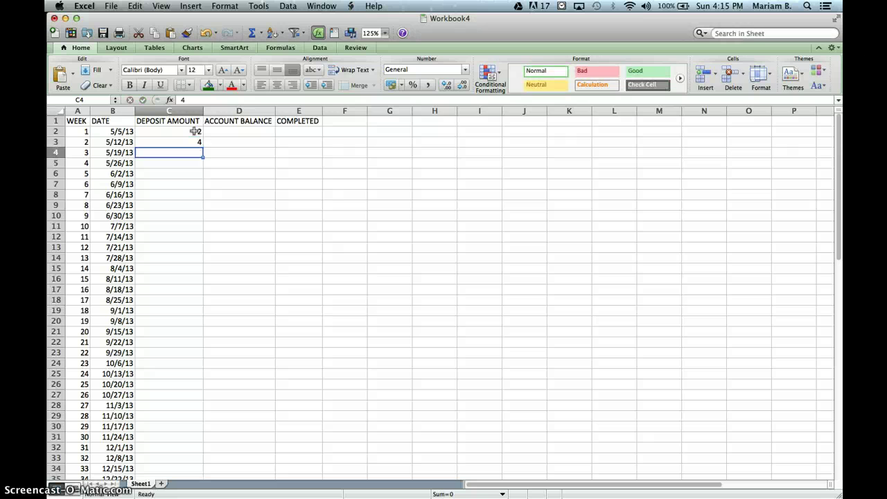
pyautogui.write('6')
pyautogui.press('Return')
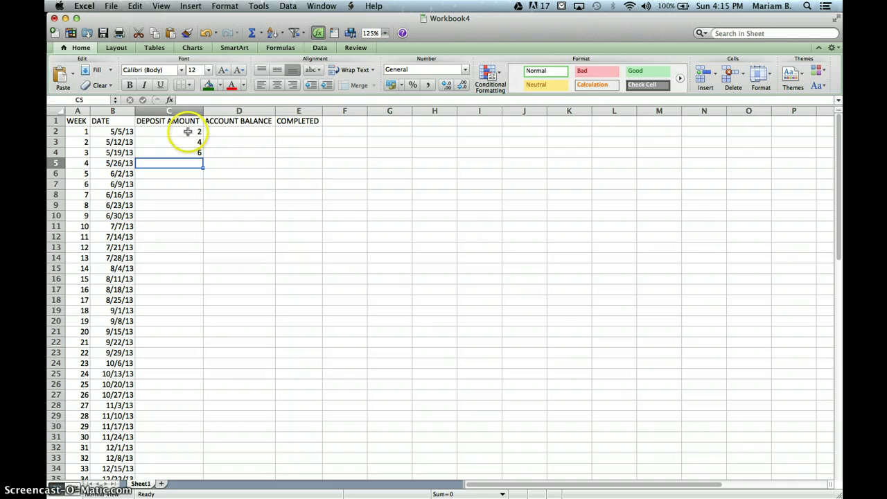
# Extend the deposit series down to 104 in C53
pyautogui.moveTo(187, 132); pyautogui.dragTo(188, 153)
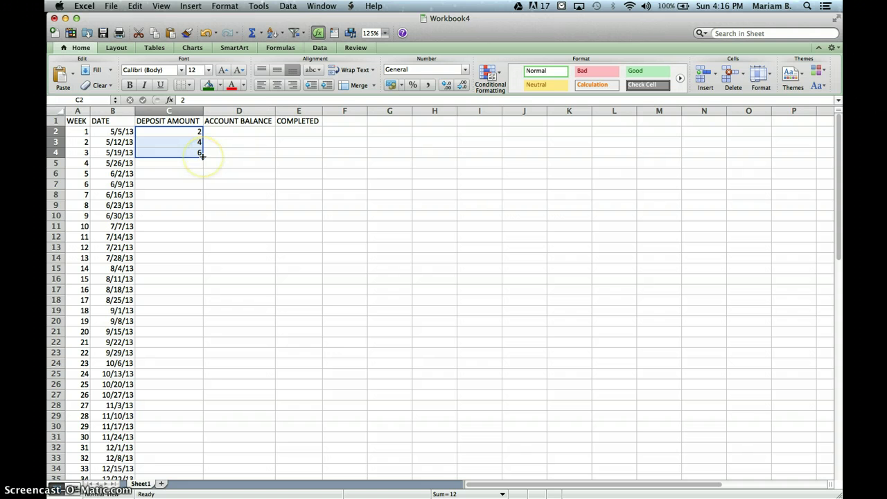
pyautogui.moveTo(202, 156); pyautogui.dragTo(158, 421)
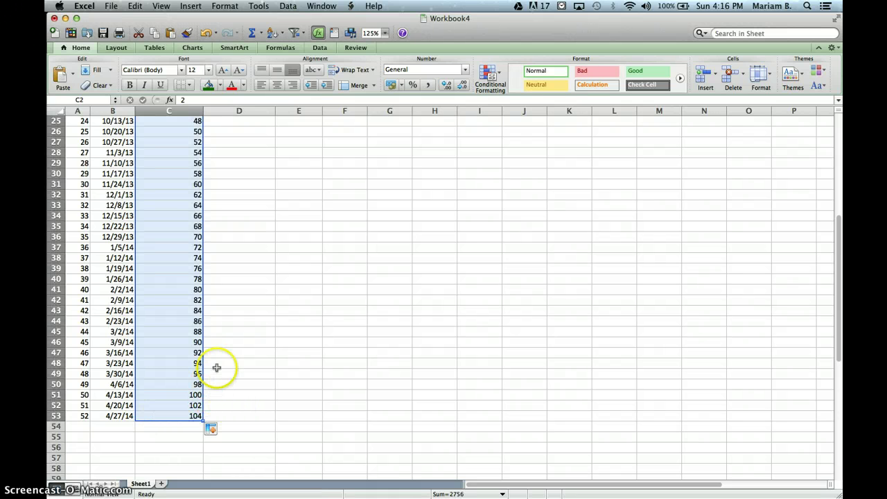
pyautogui.click(226, 339)
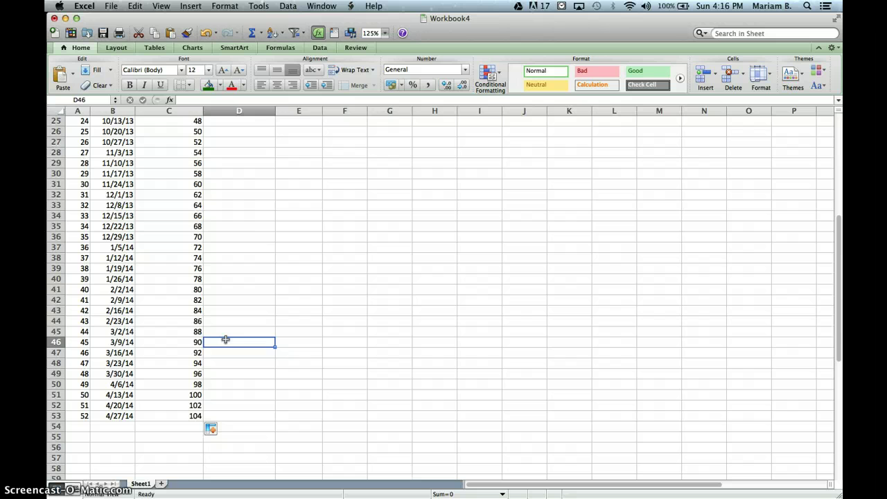
pyautogui.scroll(8, 226, 339)
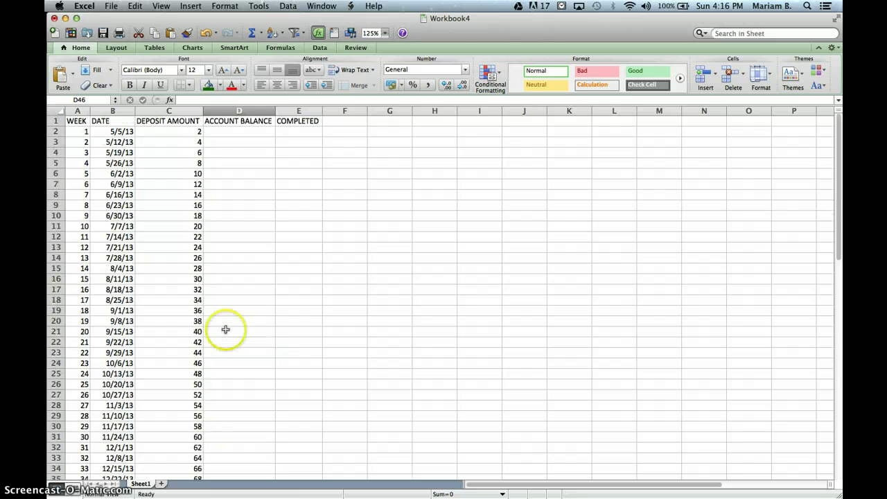
# Enter starting balance 2 in D2 and the formula =D2+C3 in D3
pyautogui.click(250, 133)
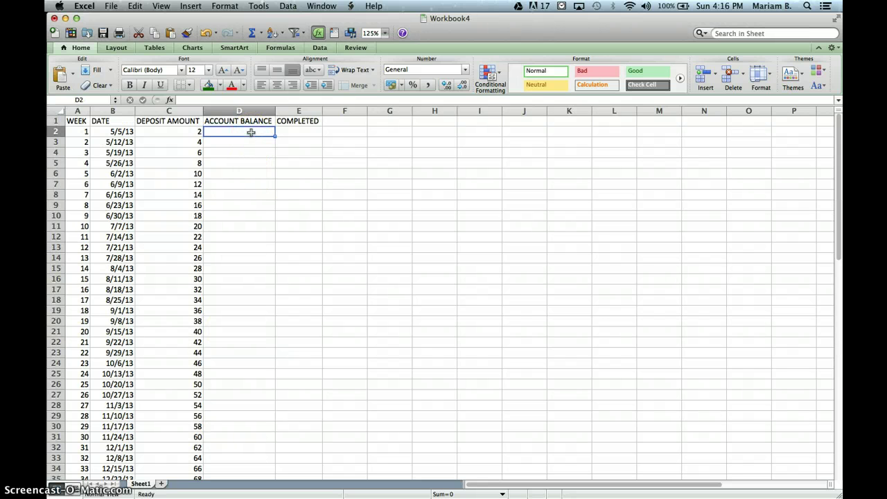
pyautogui.write('2')
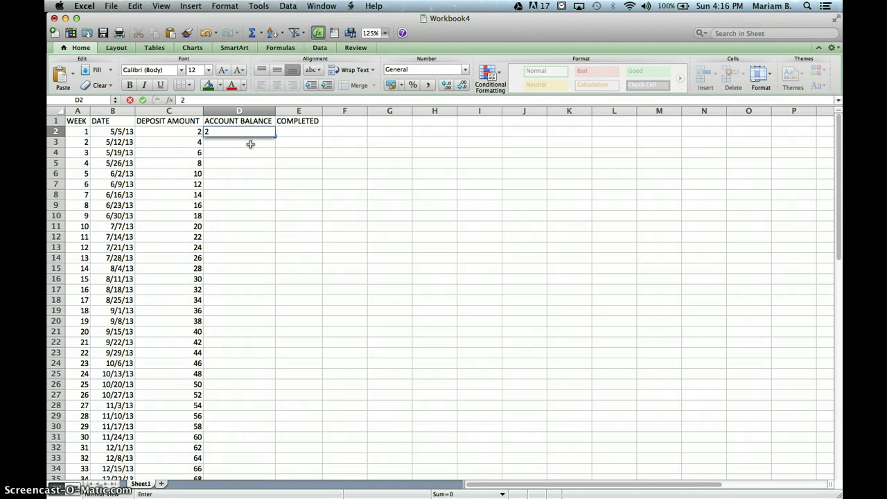
pyautogui.press('Return')
pyautogui.click(247, 143)
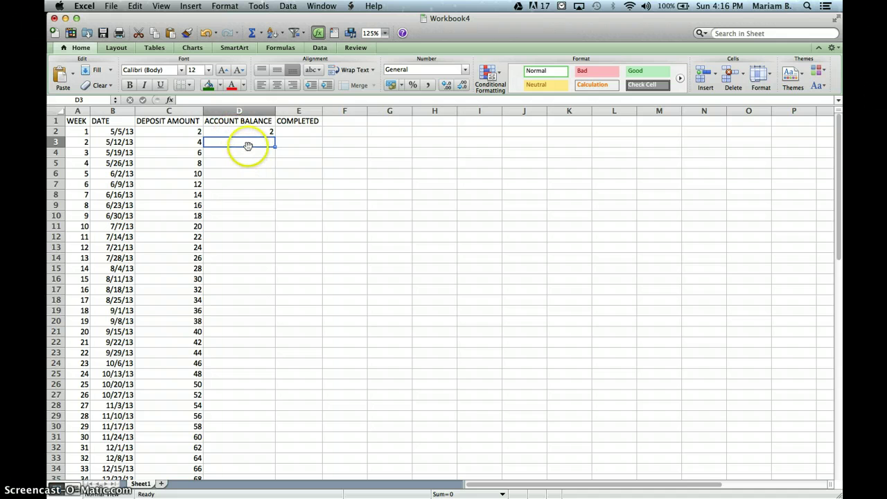
pyautogui.click(200, 101)
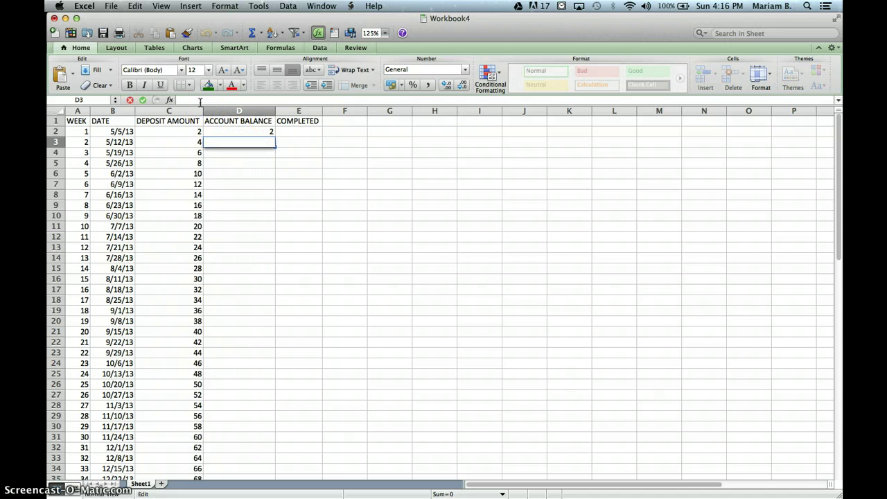
pyautogui.write('=')
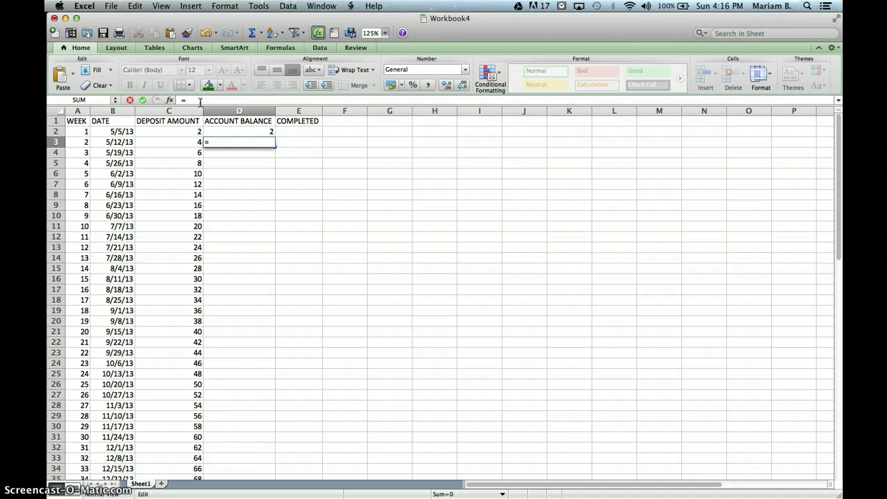
pyautogui.write('D2+C')
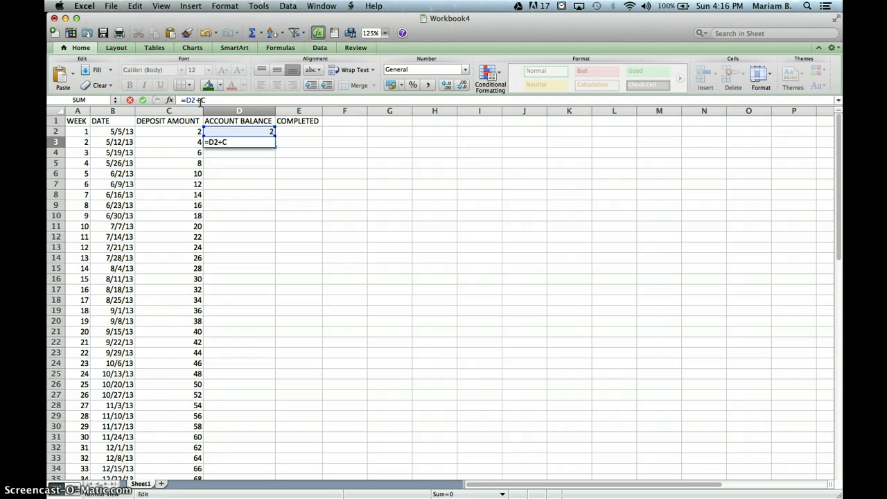
pyautogui.write('3')
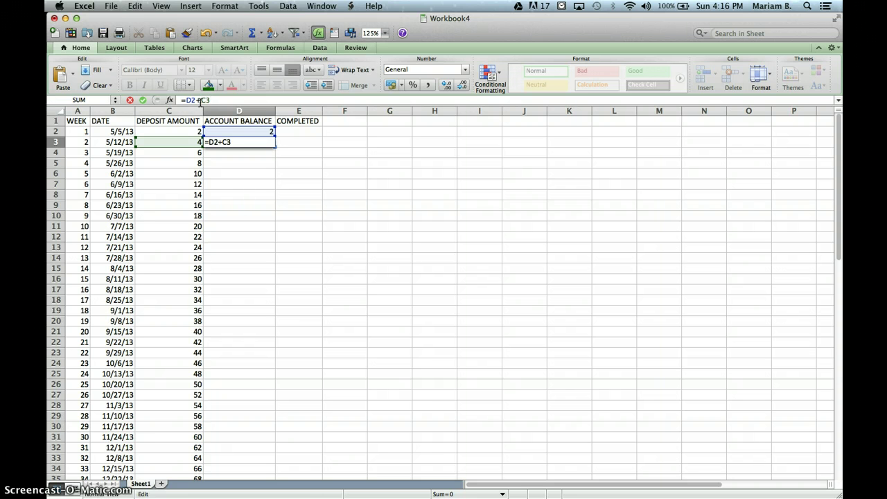
pyautogui.press('Return')
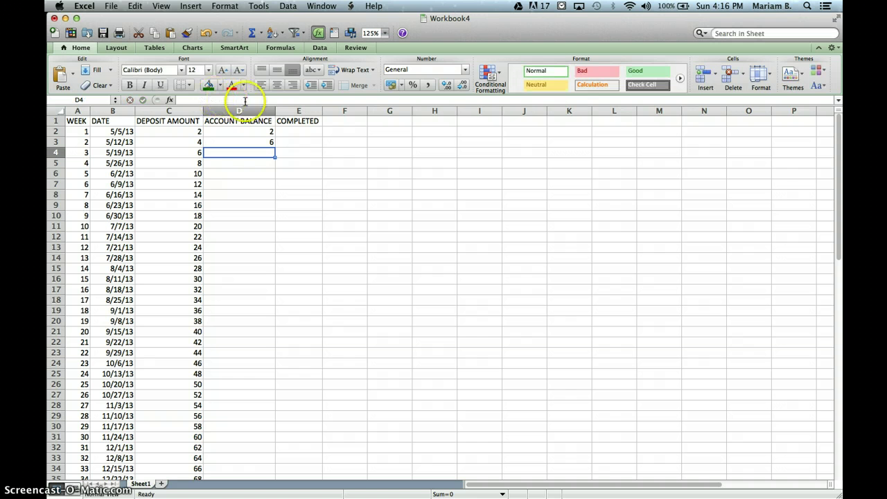
# Copy the D3 balance formula down to D53, ending at 2756
pyautogui.click(243, 143)
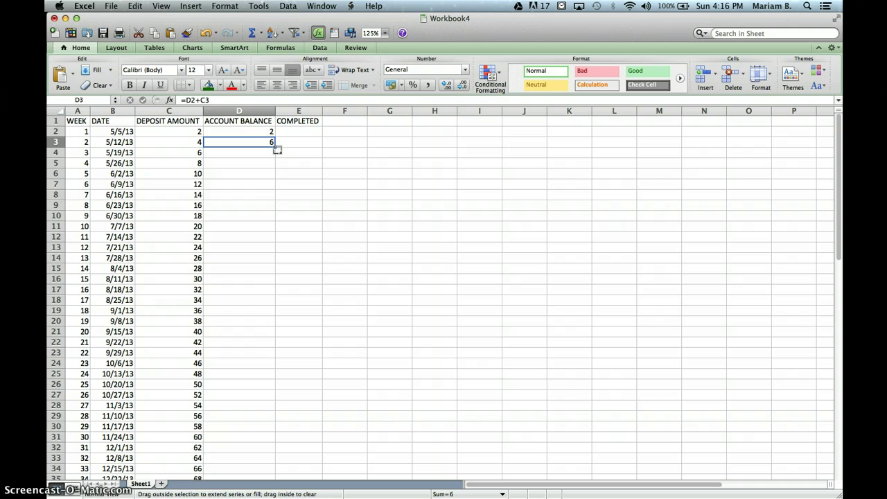
pyautogui.moveTo(277, 150); pyautogui.dragTo(229, 440)
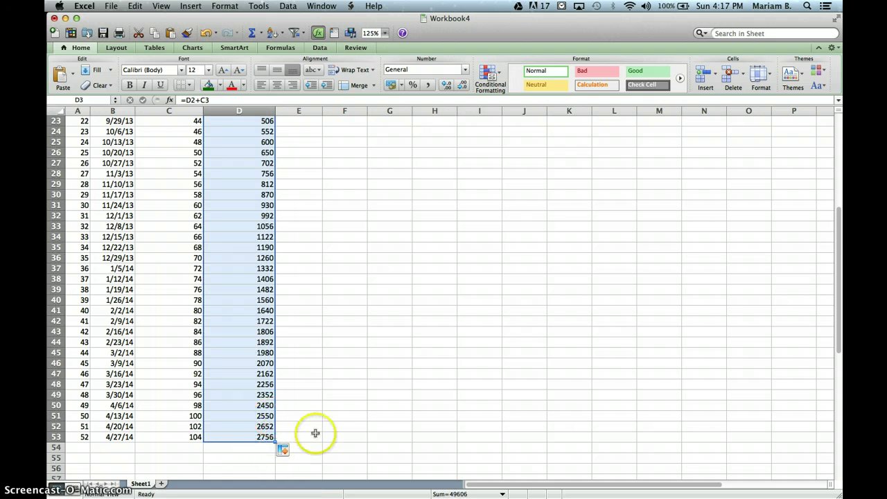
pyautogui.click(297, 372)
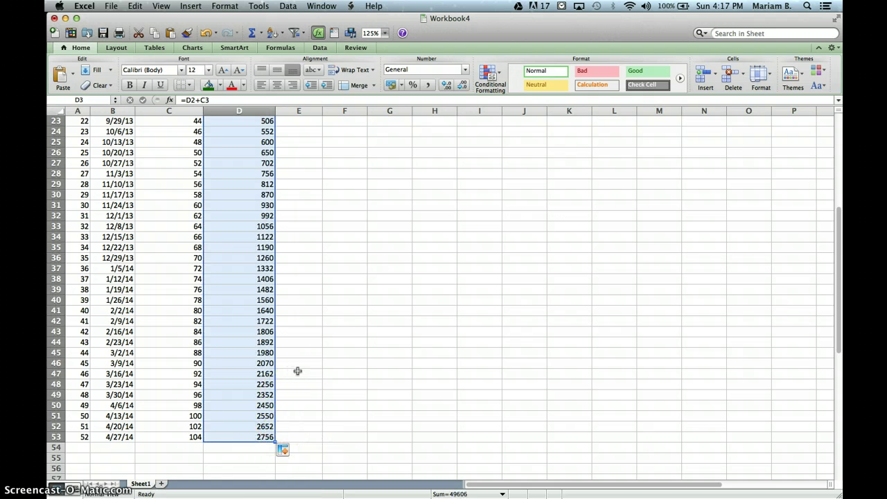
pyautogui.scroll(10, 298, 371)
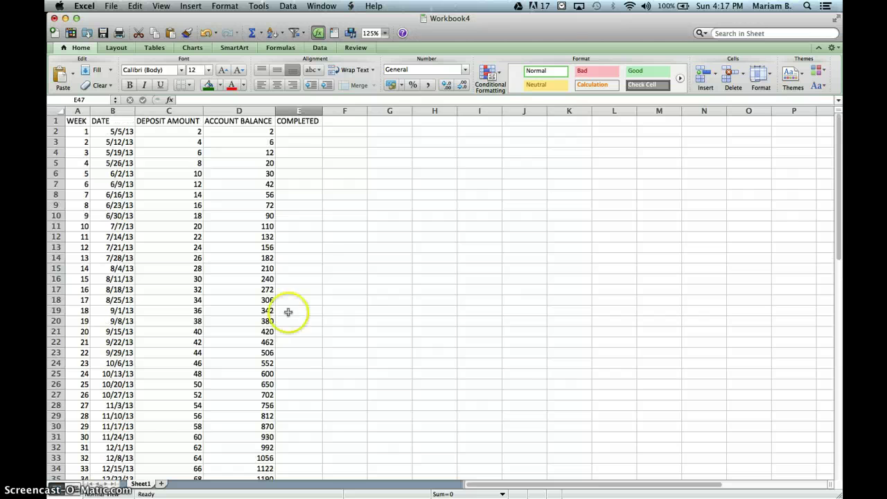
# Insert an empty box symbol into E2 from the Symbol browser
pyautogui.click(304, 131)
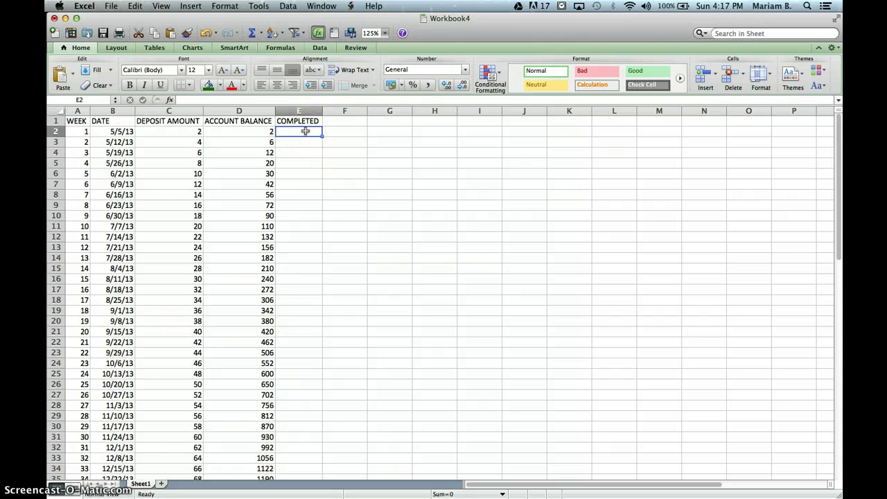
pyautogui.click(190, 6)
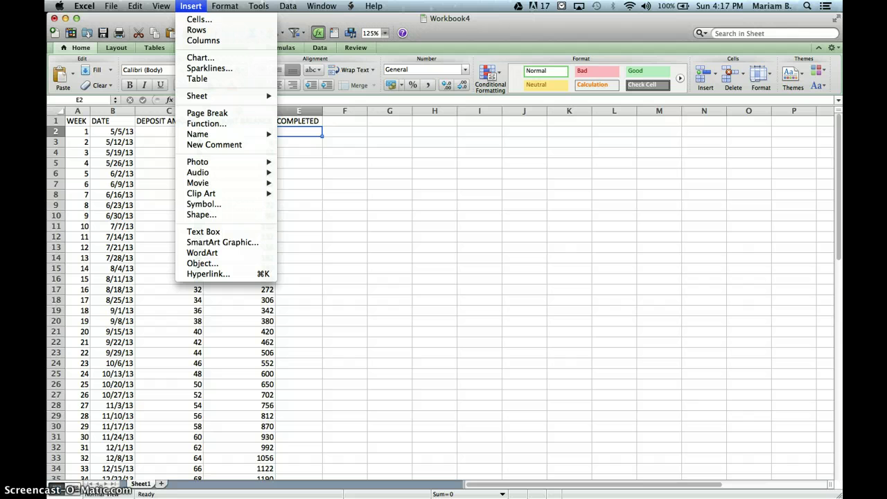
pyautogui.click(208, 203)
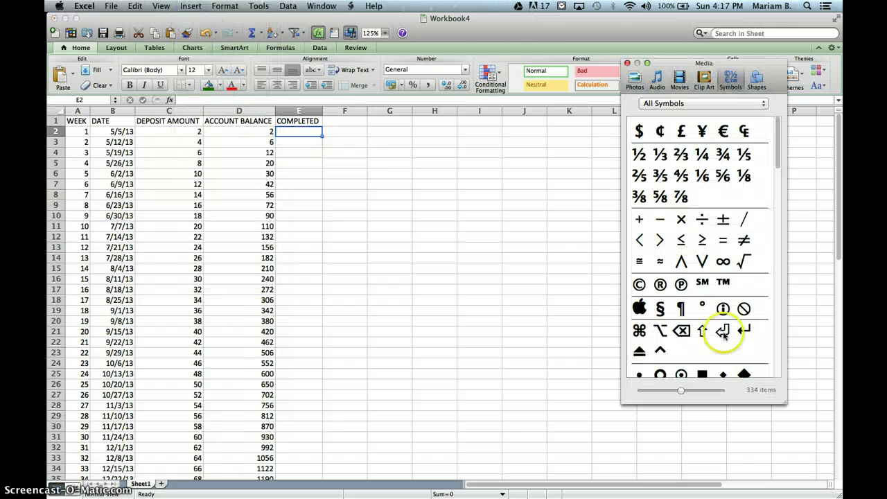
pyautogui.scroll(-5, 690, 331)
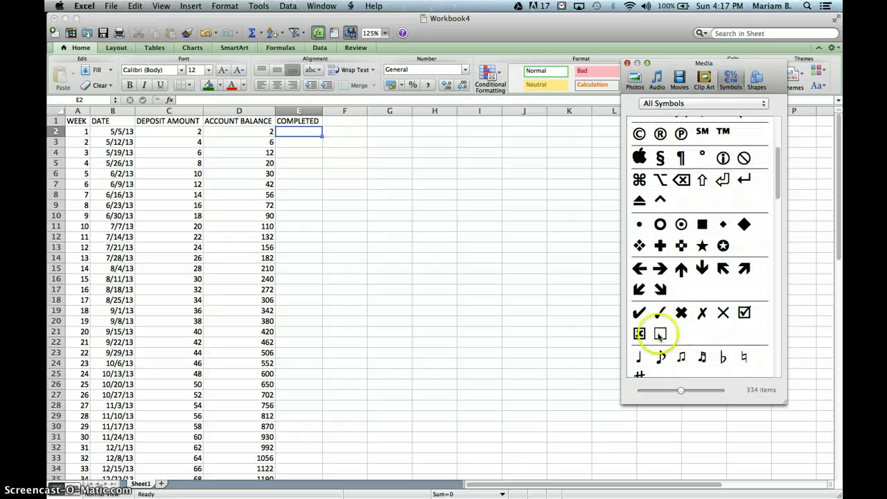
pyautogui.click(659, 334)
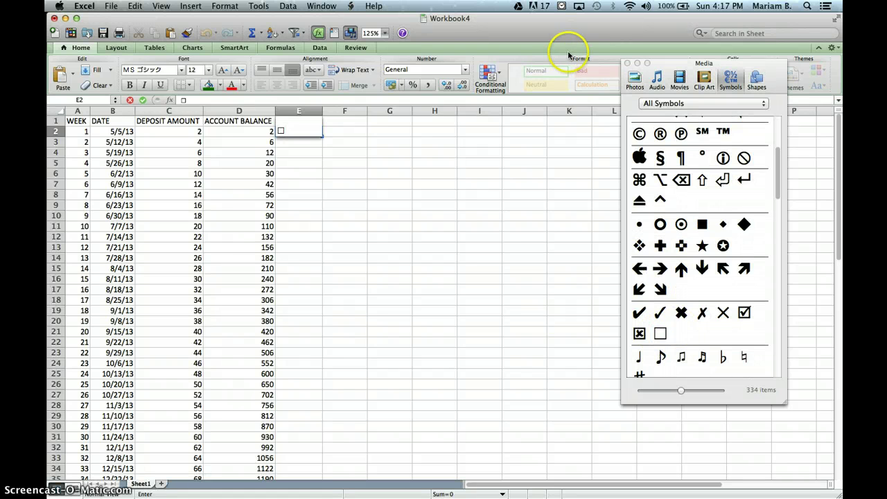
pyautogui.click(626, 63)
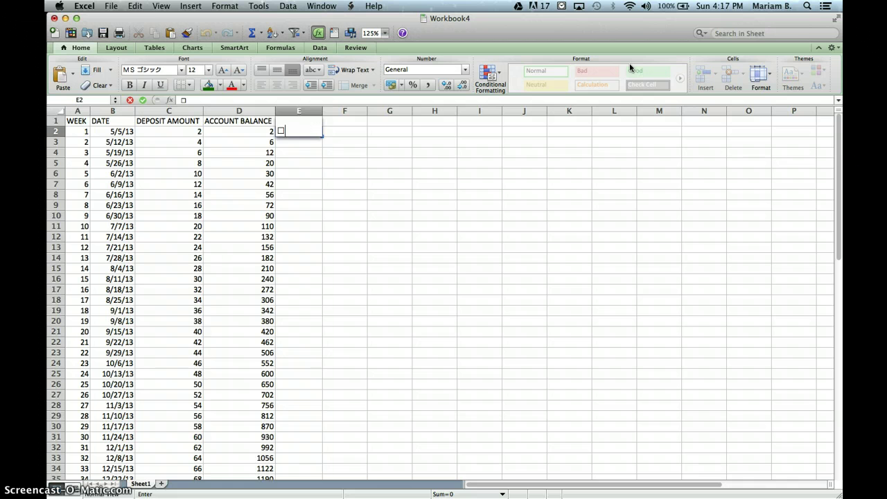
pyautogui.press('Return')
# Center the E2 checkbox horizontally and vertically and fill it down to E53
pyautogui.click(301, 134)
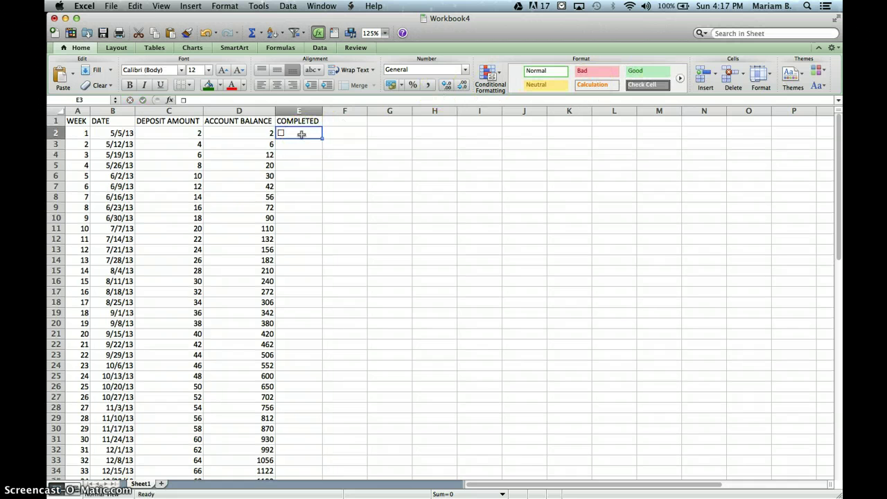
pyautogui.click(276, 83)
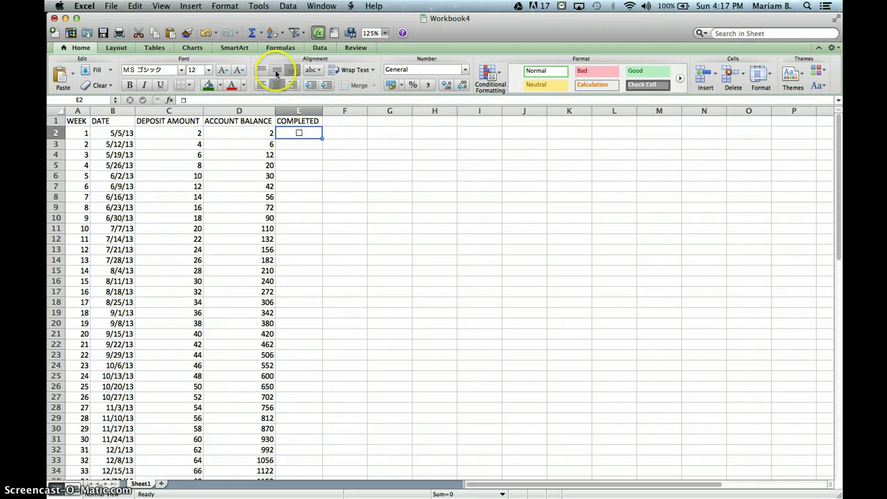
pyautogui.click(276, 73)
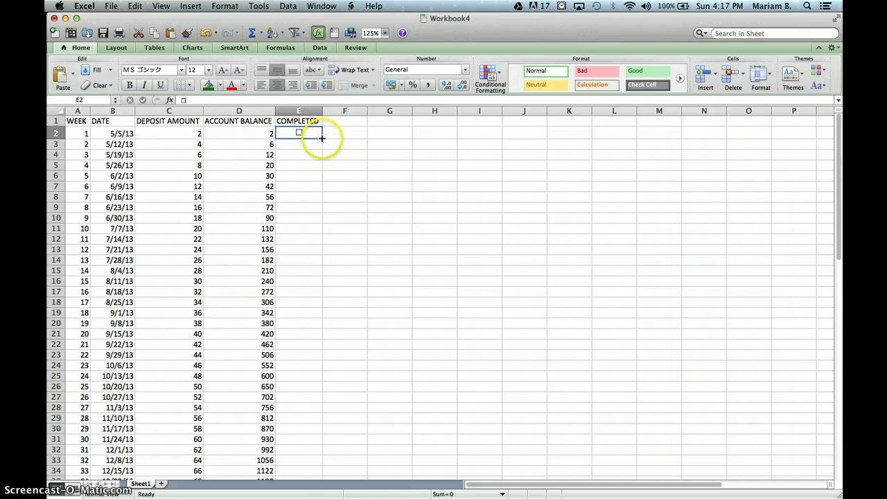
pyautogui.moveTo(321, 138); pyautogui.dragTo(281, 458)
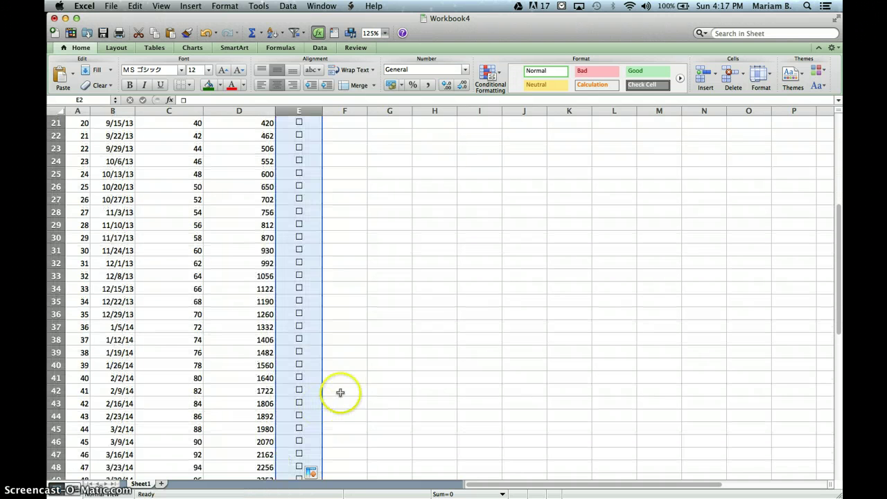
pyautogui.scroll(-4, 340, 395)
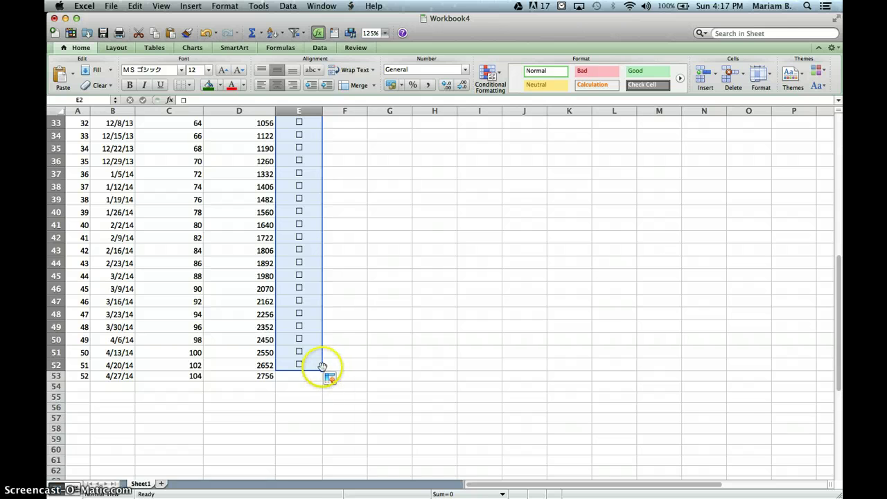
pyautogui.moveTo(323, 372); pyautogui.dragTo(322, 380)
pyautogui.scroll(5, 353, 297)
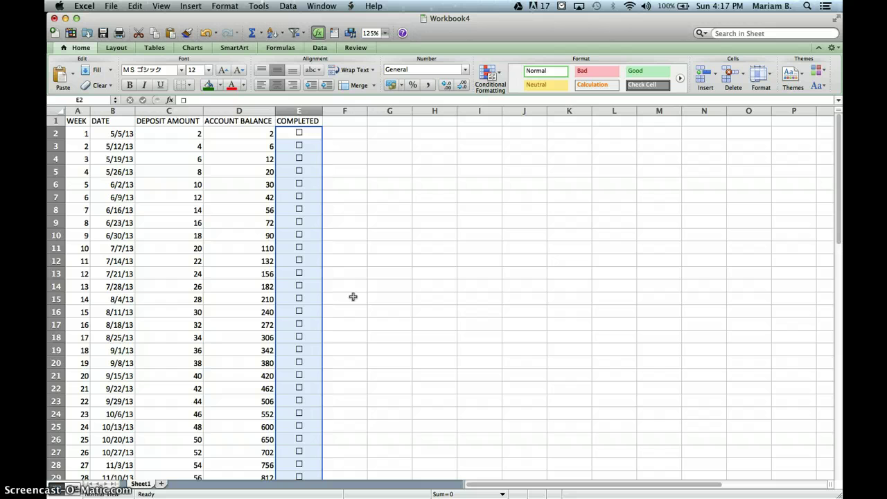
# Cut weeks 27–52 from A28:E53 and paste them starting at G2
pyautogui.click(175, 234)
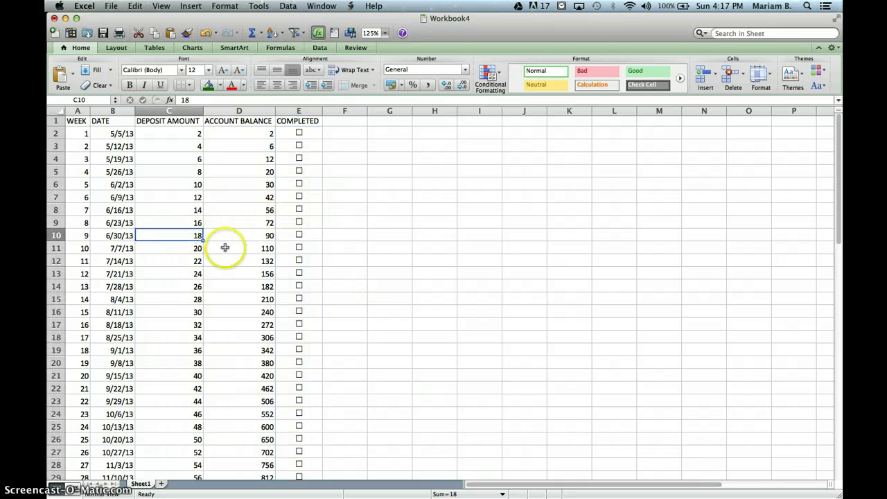
pyautogui.scroll(-9, 225, 248)
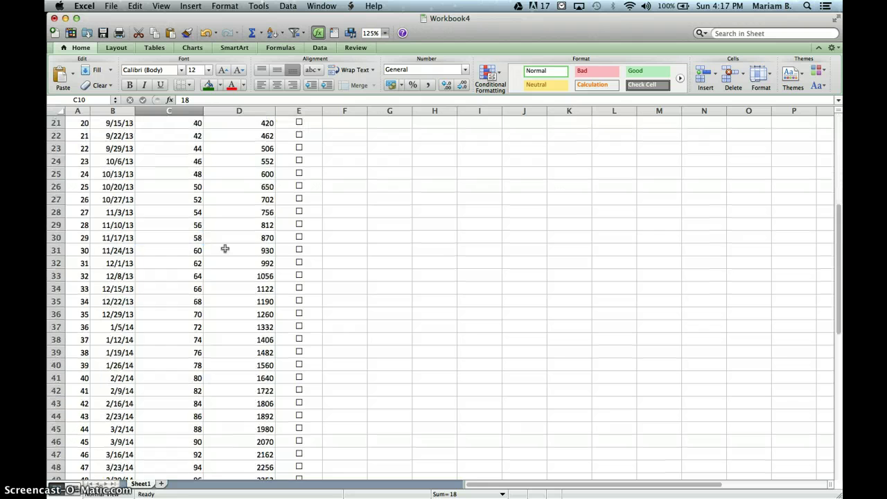
pyautogui.scroll(2, 224, 248)
pyautogui.scroll(5, 225, 248)
pyautogui.scroll(-3, 224, 248)
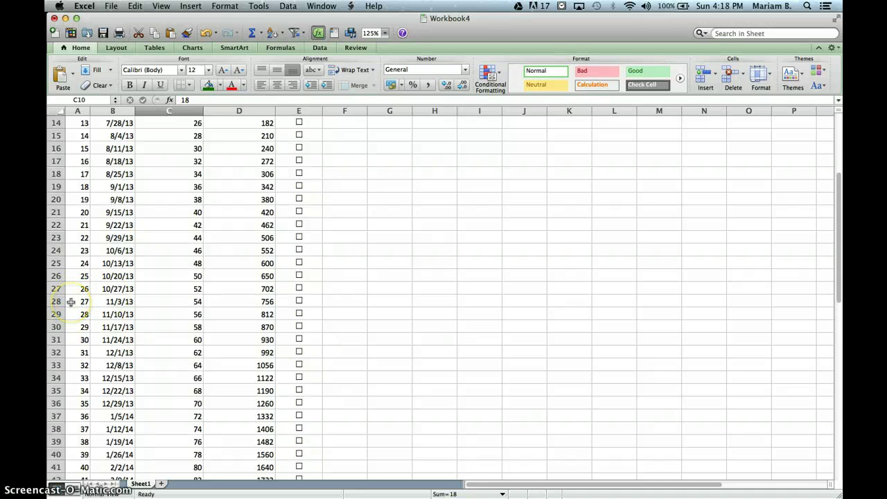
pyautogui.moveTo(70, 301); pyautogui.dragTo(294, 445)
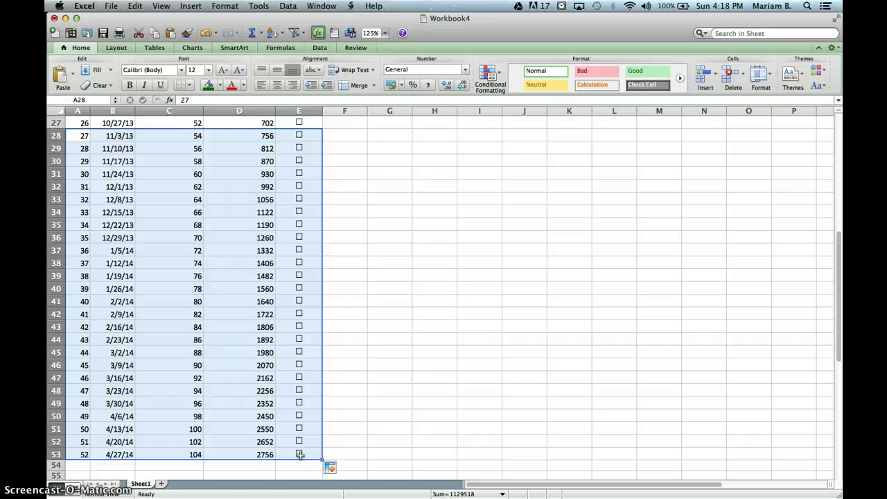
pyautogui.press('super+c')
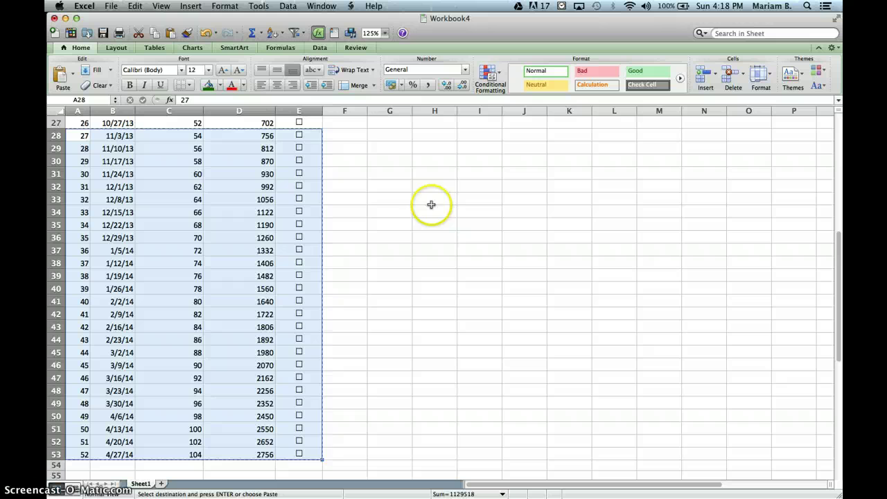
pyautogui.scroll(1, 402, 244)
pyautogui.scroll(8, 401, 244)
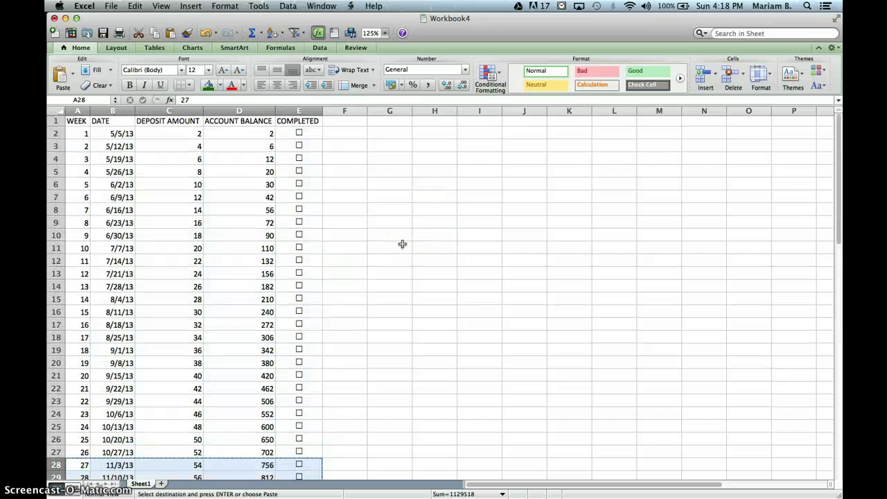
pyautogui.click(385, 133)
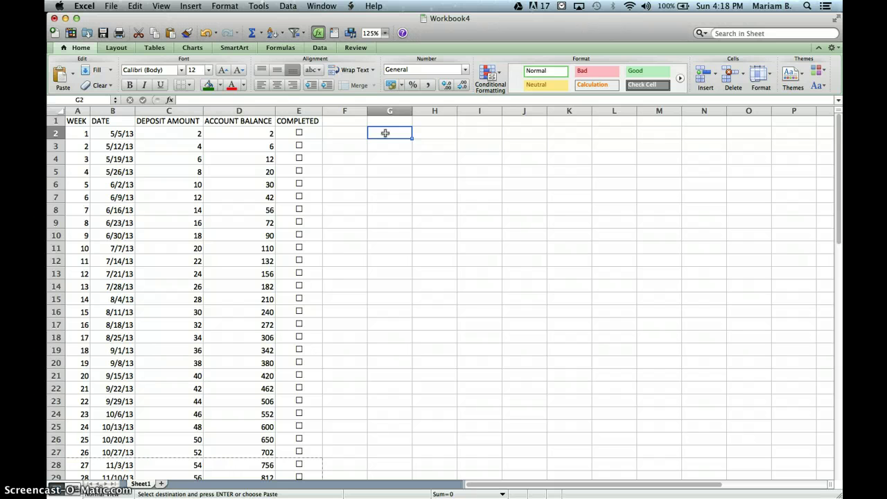
pyautogui.press('super+v')
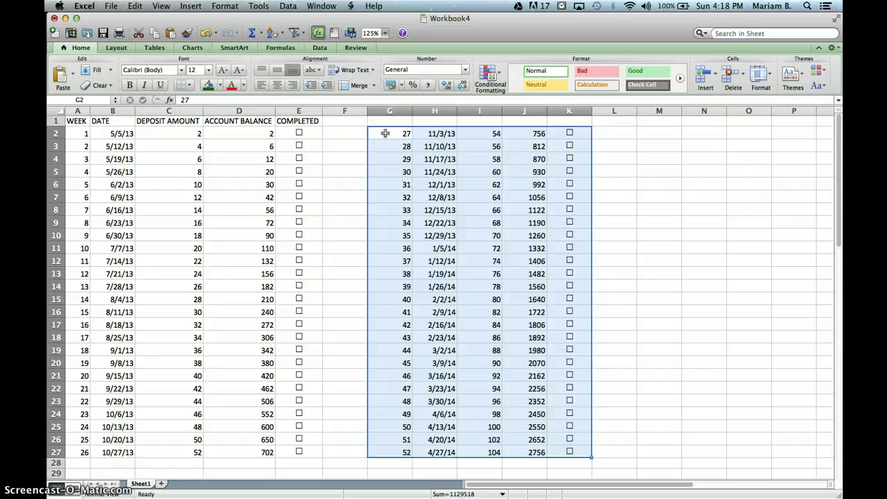
# Narrow column F into a gap and copy the row 1 headers into G1:K1
pyautogui.moveTo(368, 112); pyautogui.dragTo(328, 113)
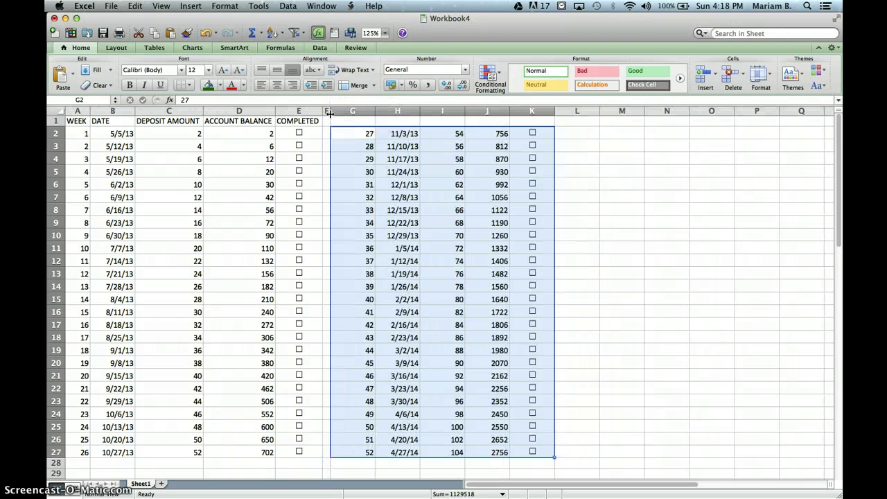
pyautogui.click(341, 121)
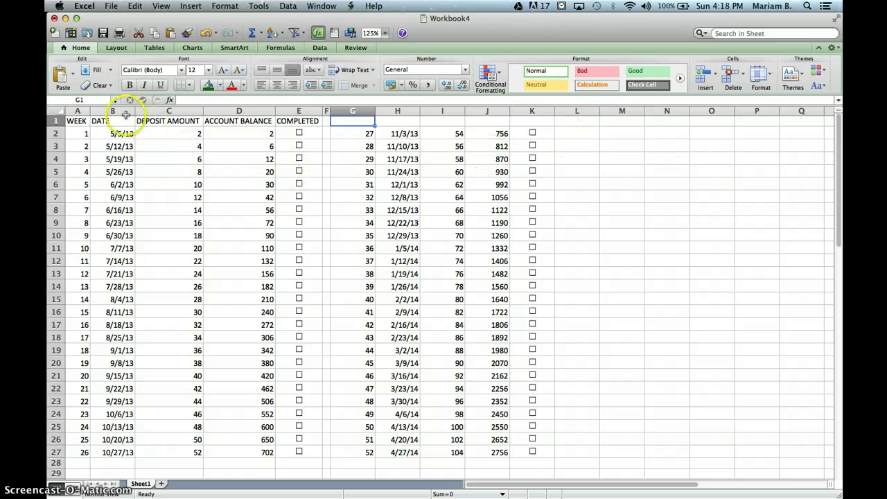
pyautogui.moveTo(75, 119); pyautogui.dragTo(284, 119)
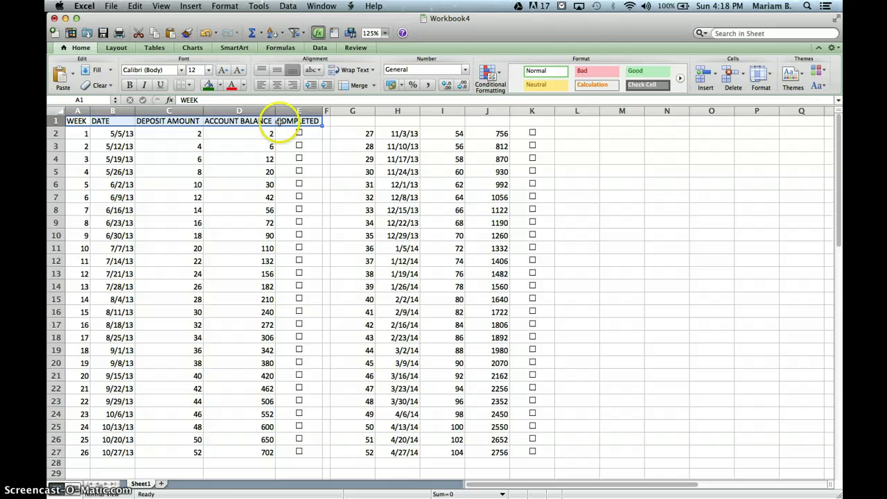
pyautogui.press('super+c')
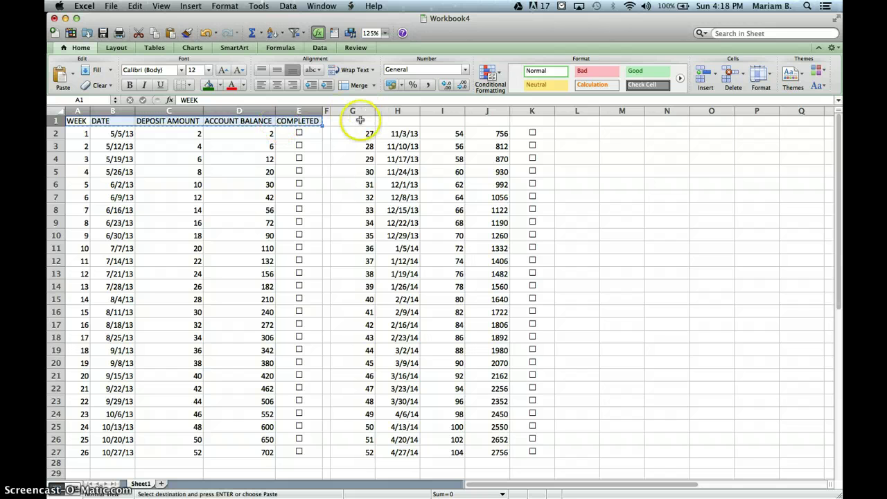
pyautogui.click(356, 122)
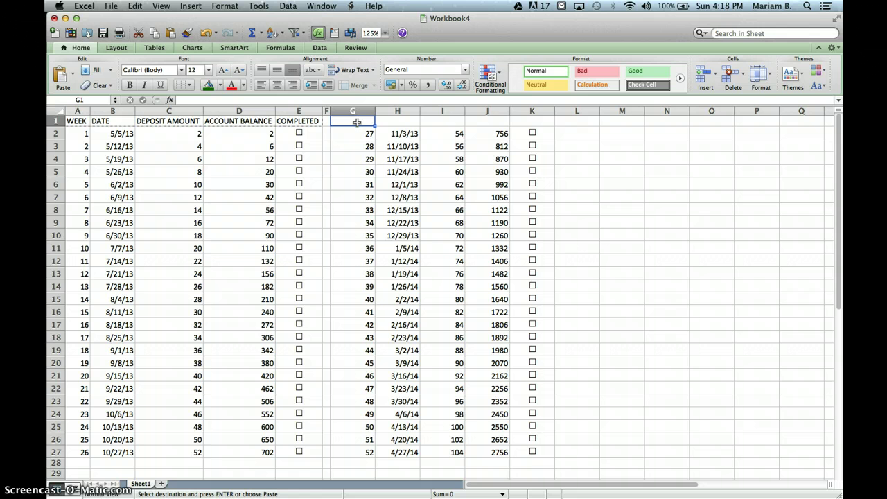
pyautogui.press('super+v')
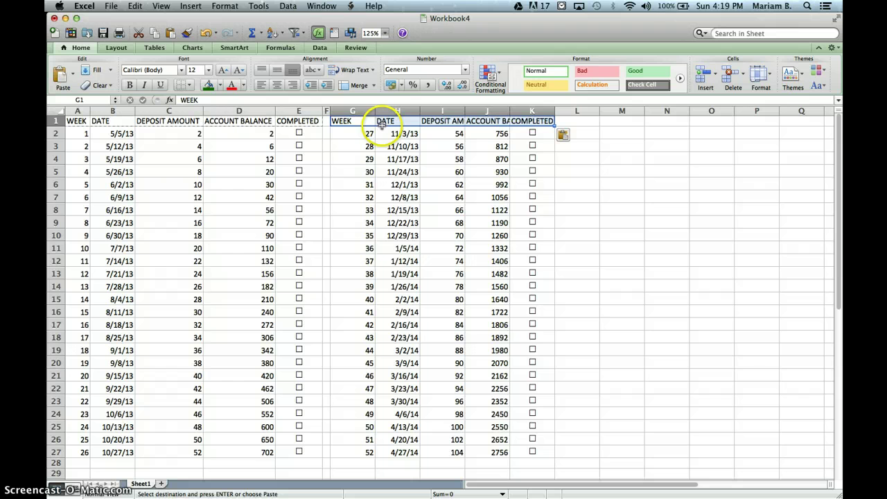
# Widen columns I, J and K to fit DEPOSIT AMOUNT, ACCOUNT BALANCE and COMPLETED
pyautogui.moveTo(466, 111); pyautogui.dragTo(489, 111)
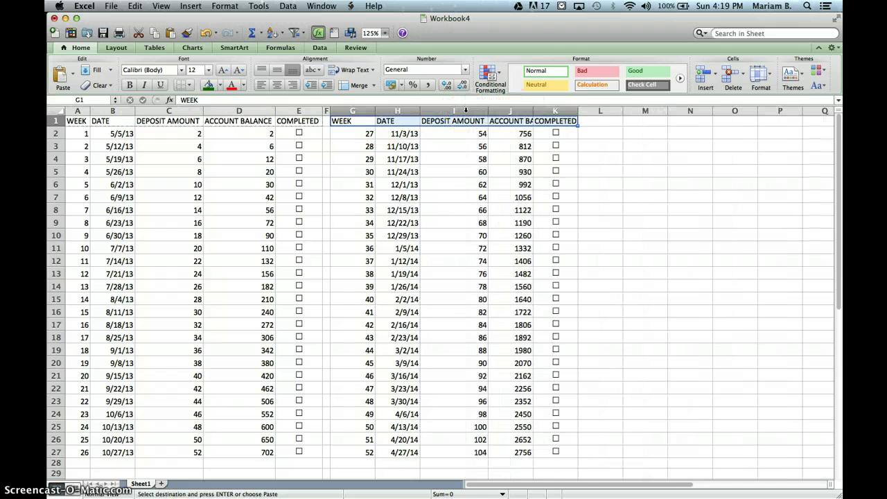
pyautogui.doubleClick(535, 112)
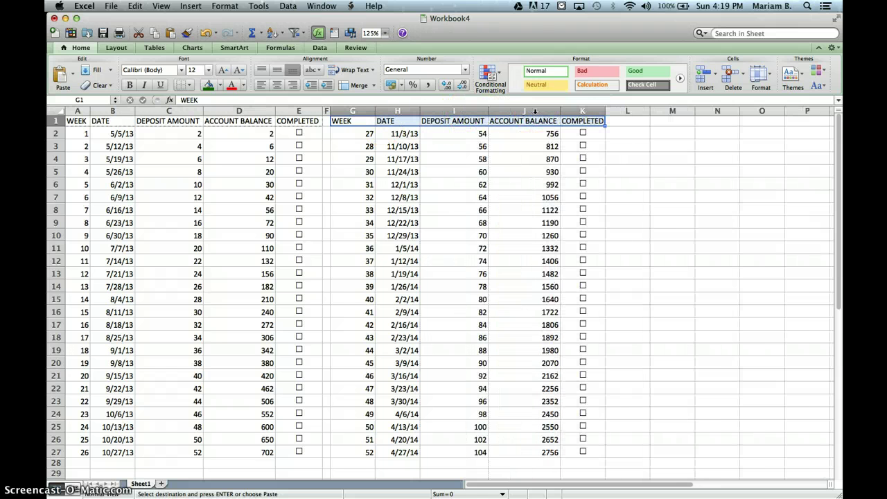
pyautogui.doubleClick(604, 111)
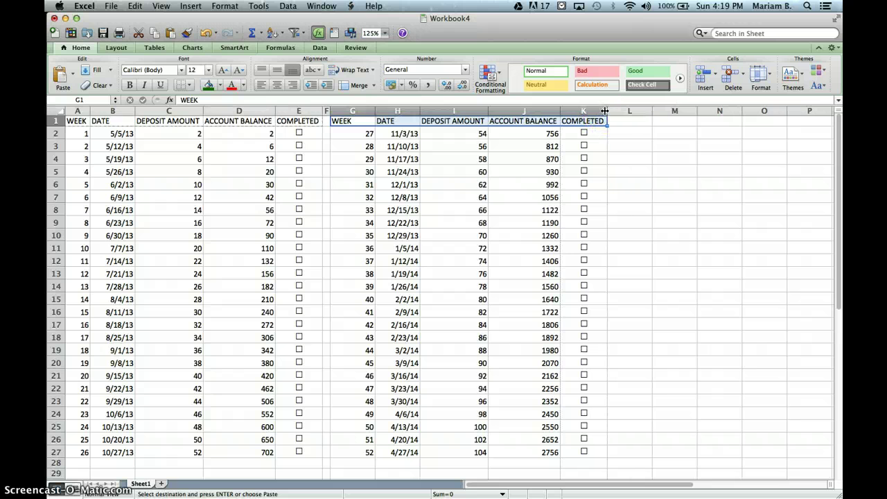
pyautogui.click(433, 133)
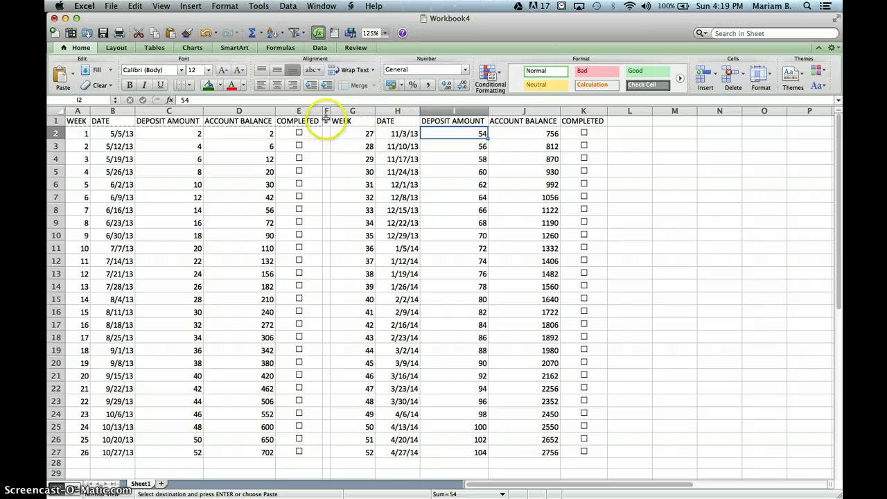
# Fill the whole of column F with a dark grey-blue colour
pyautogui.moveTo(326, 118); pyautogui.dragTo(327, 451)
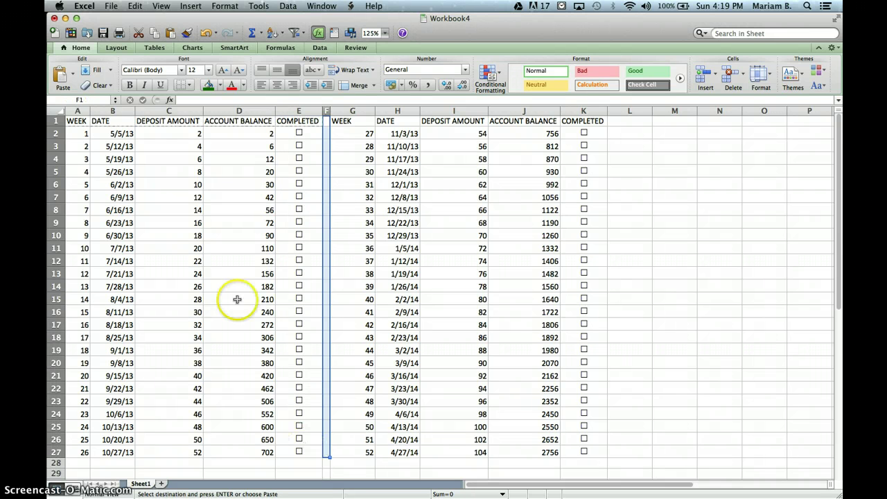
pyautogui.click(219, 86)
pyautogui.click(220, 86)
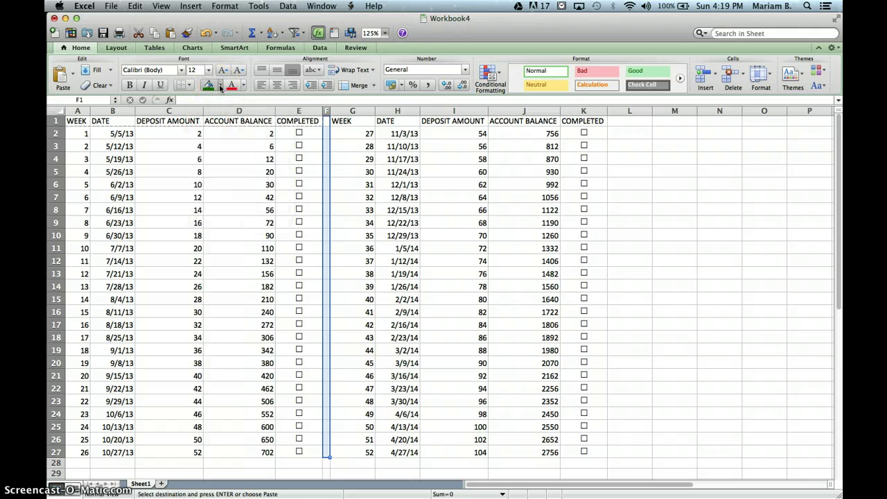
pyautogui.click(219, 86)
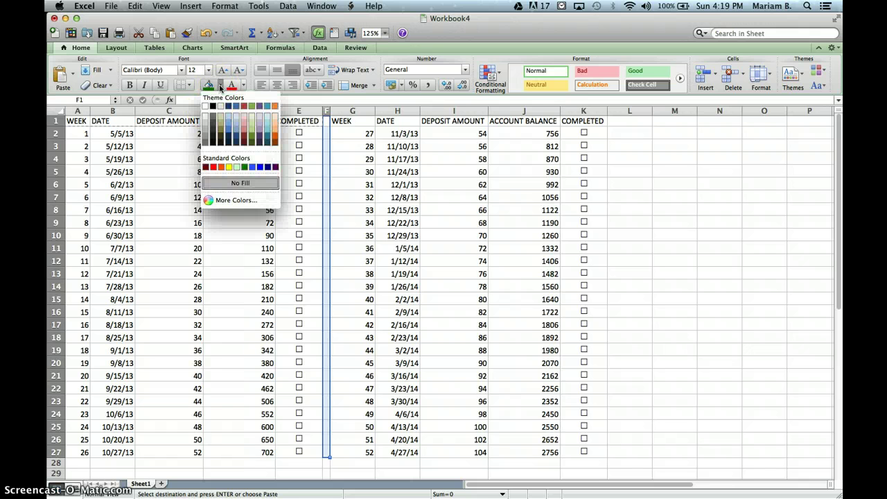
pyautogui.click(205, 139)
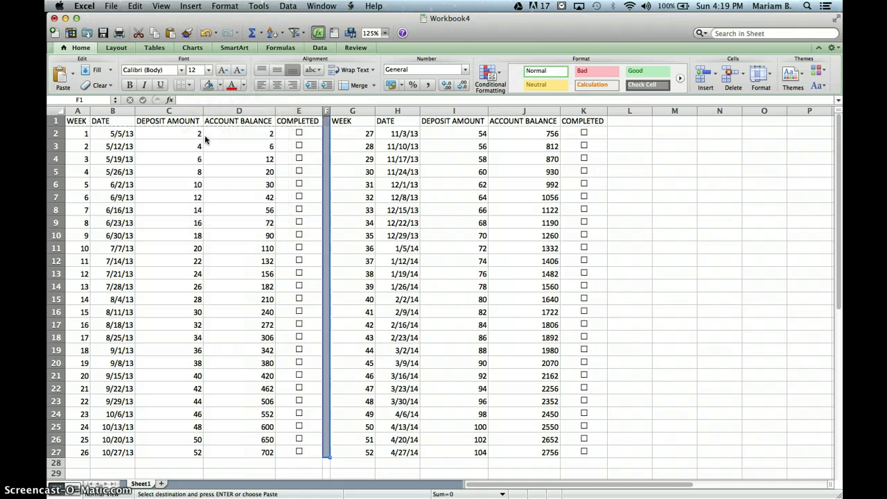
pyautogui.click(220, 85)
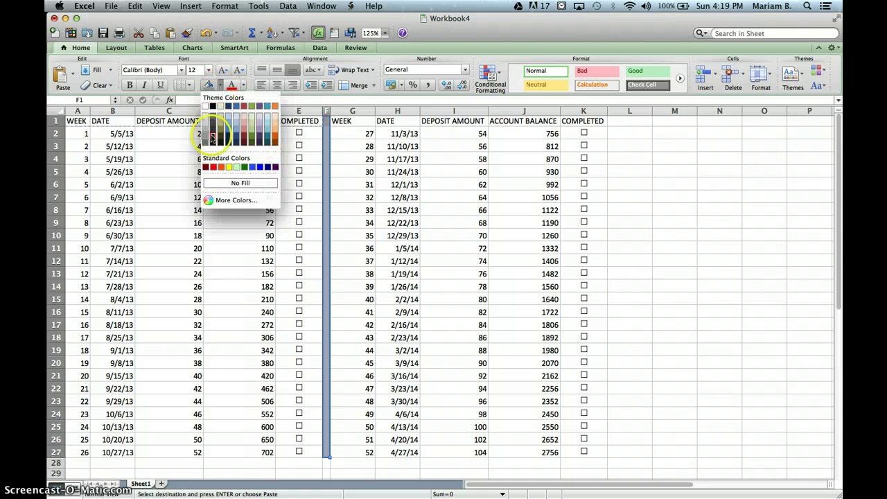
pyautogui.click(205, 144)
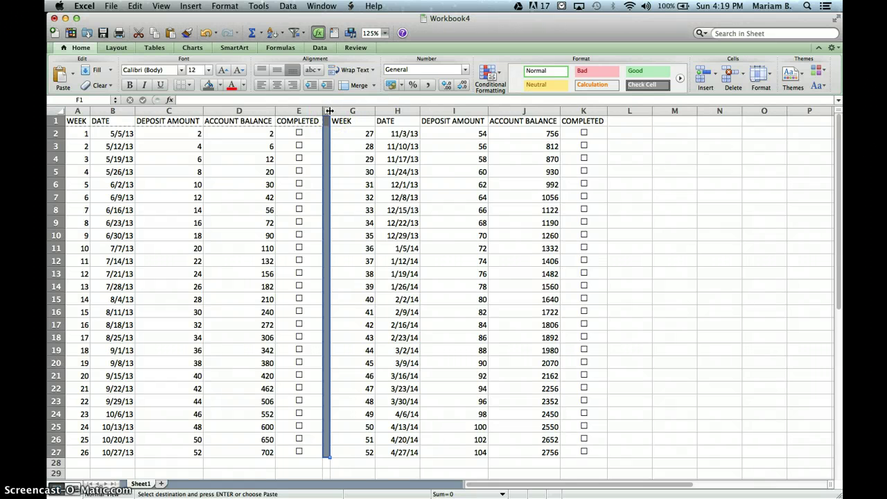
# Narrow column F into a thin divider between the two halves
pyautogui.moveTo(330, 111); pyautogui.dragTo(328, 111)
pyautogui.click(345, 159)
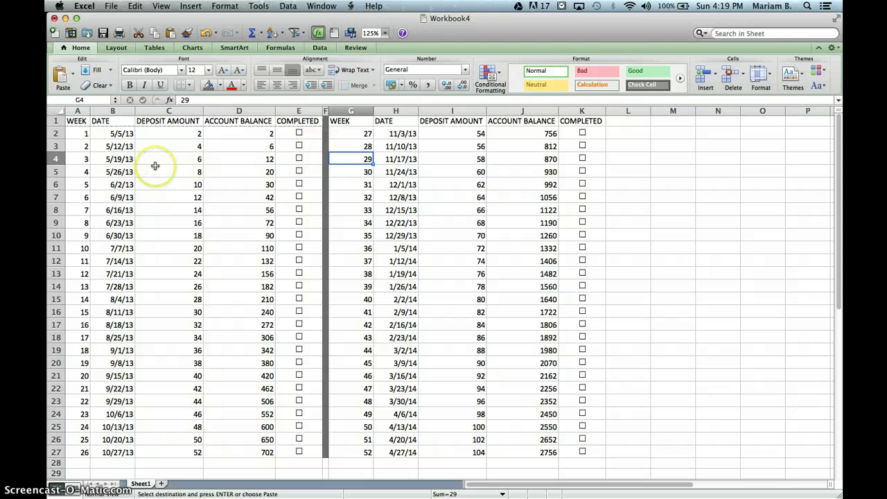
pyautogui.moveTo(75, 121); pyautogui.dragTo(257, 110)
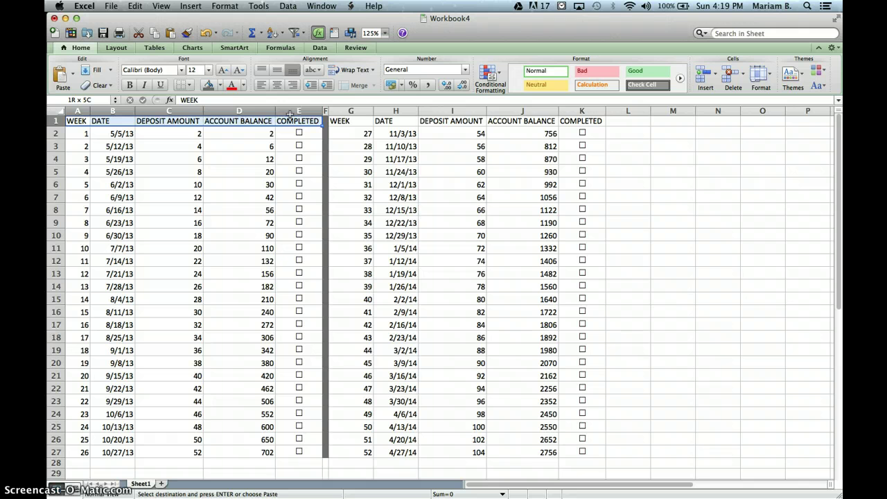
# Fill header row A1:E1 blue, then give G1:K1 the same blue fill
pyautogui.click(220, 88)
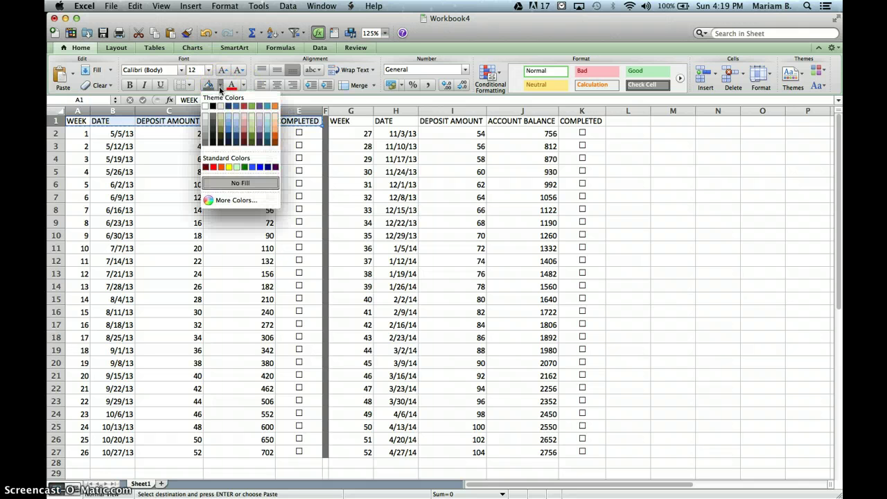
pyautogui.click(228, 132)
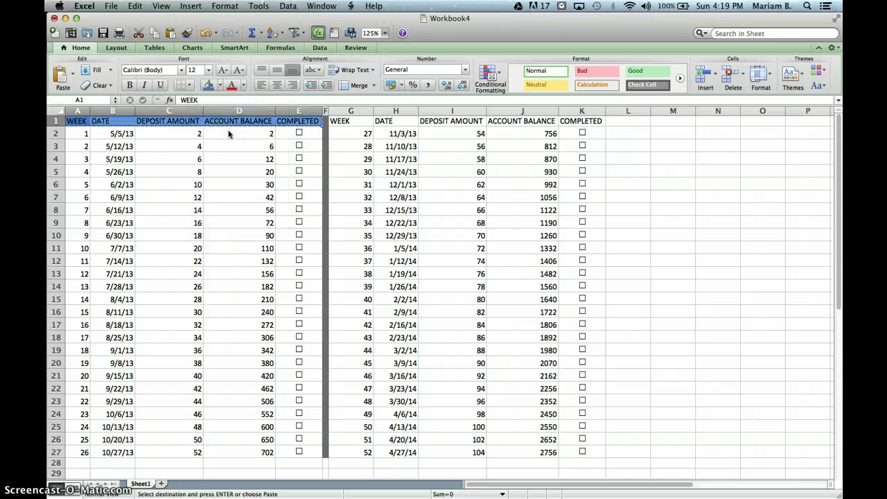
pyautogui.moveTo(342, 122); pyautogui.dragTo(569, 118)
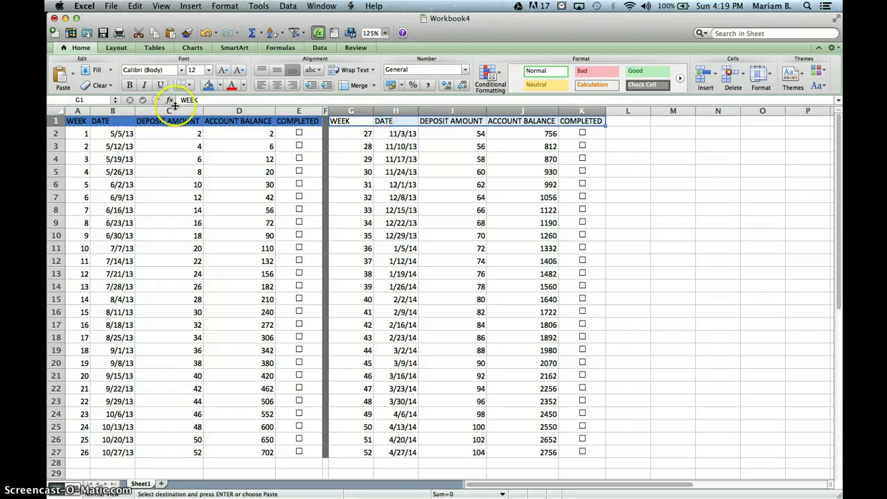
pyautogui.click(209, 86)
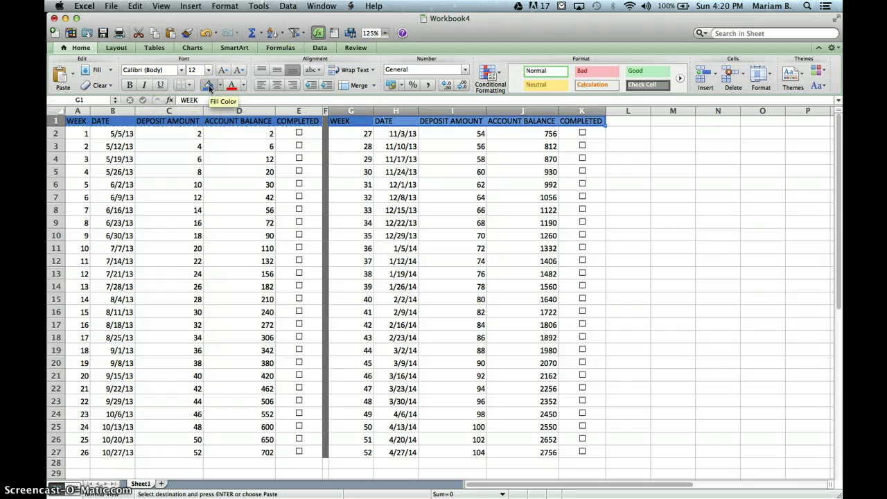
pyautogui.click(267, 170)
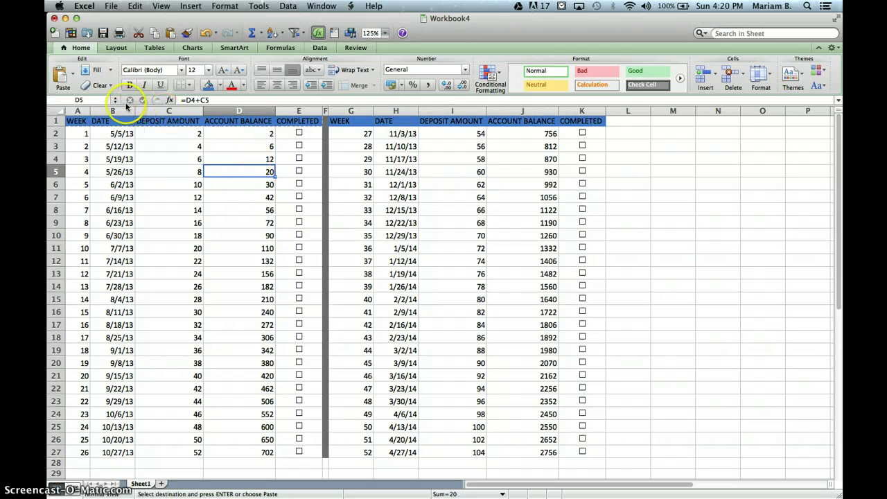
# Apply All Borders to the entire table range A1:K27
pyautogui.moveTo(69, 120); pyautogui.dragTo(581, 451)
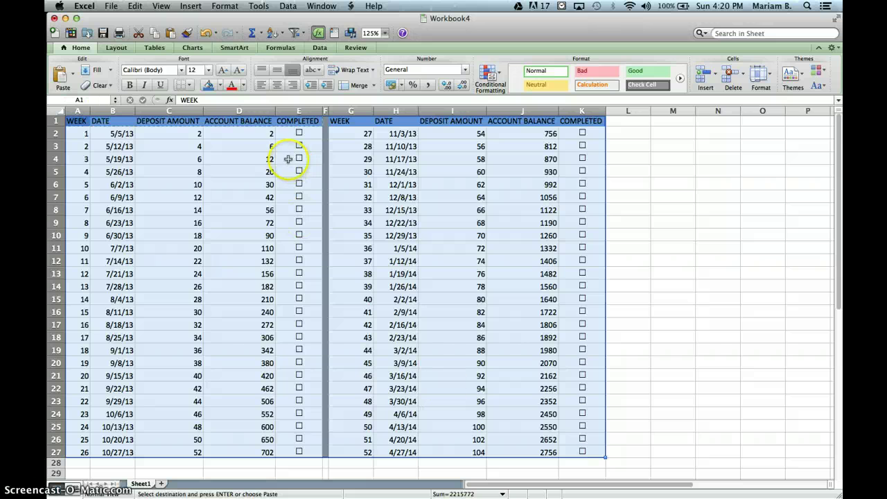
pyautogui.click(190, 86)
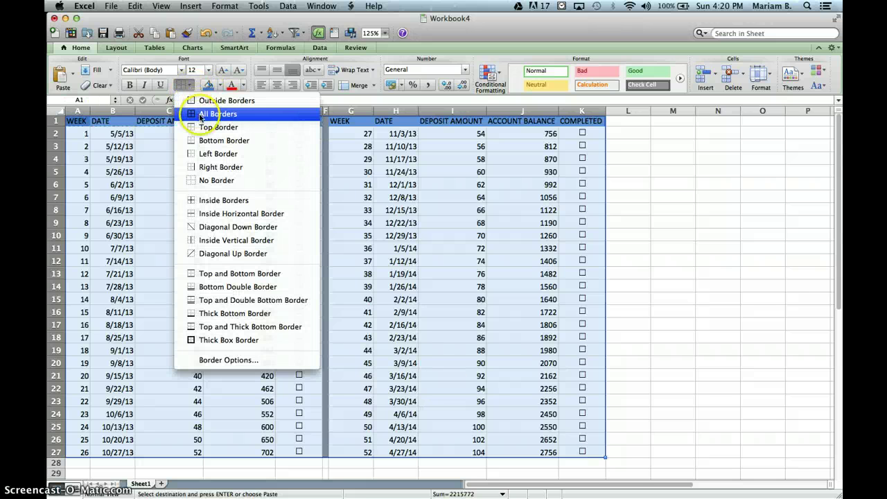
pyautogui.click(196, 113)
pyautogui.click(368, 183)
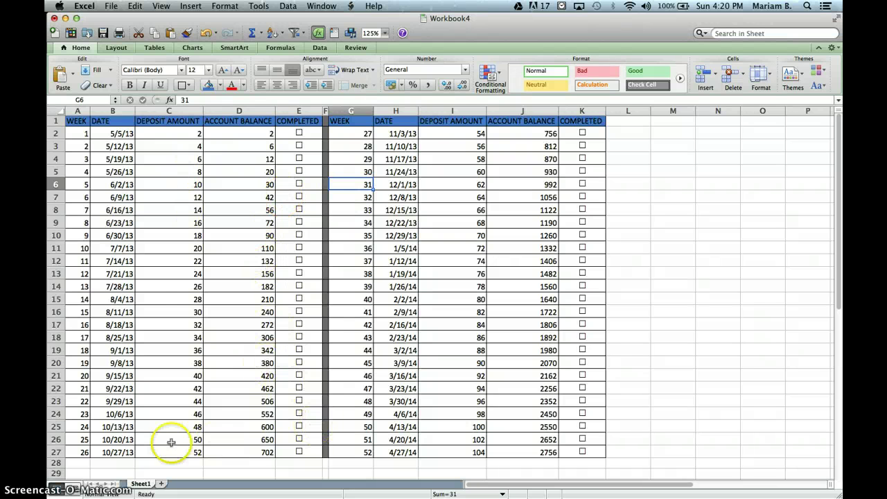
pyautogui.moveTo(81, 451); pyautogui.dragTo(311, 453)
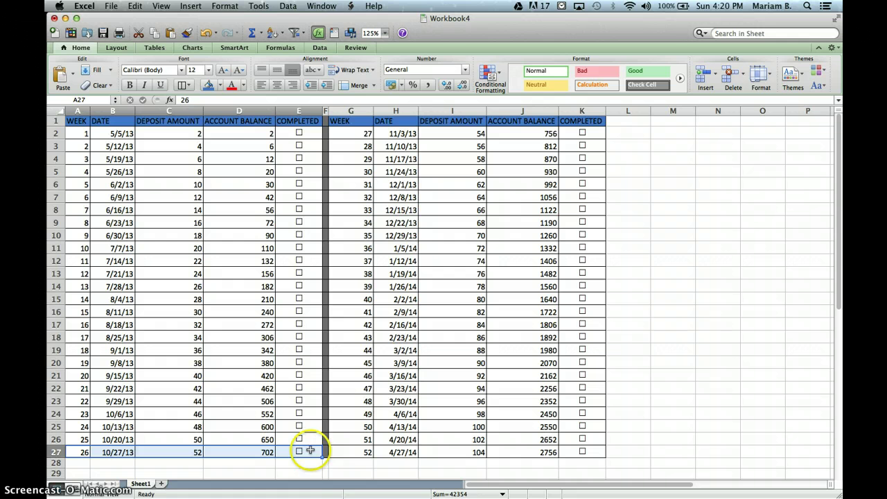
# Fill the week 26 row A27:E27 orange and the week 52 row G27:K27 green
pyautogui.click(220, 85)
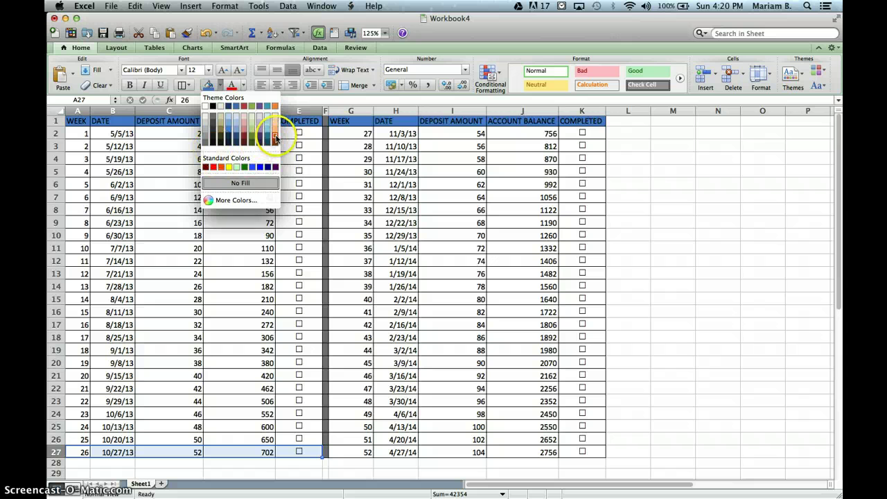
pyautogui.click(275, 136)
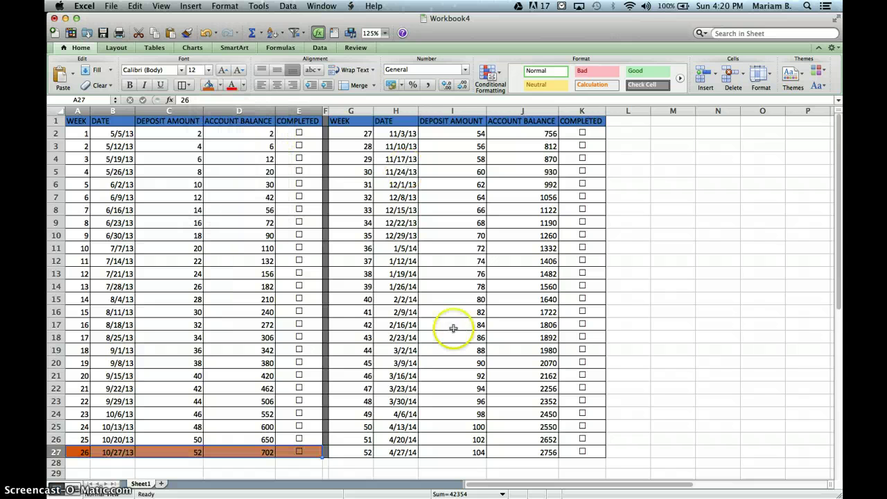
pyautogui.click(340, 451)
pyautogui.moveTo(408, 452); pyautogui.dragTo(561, 451)
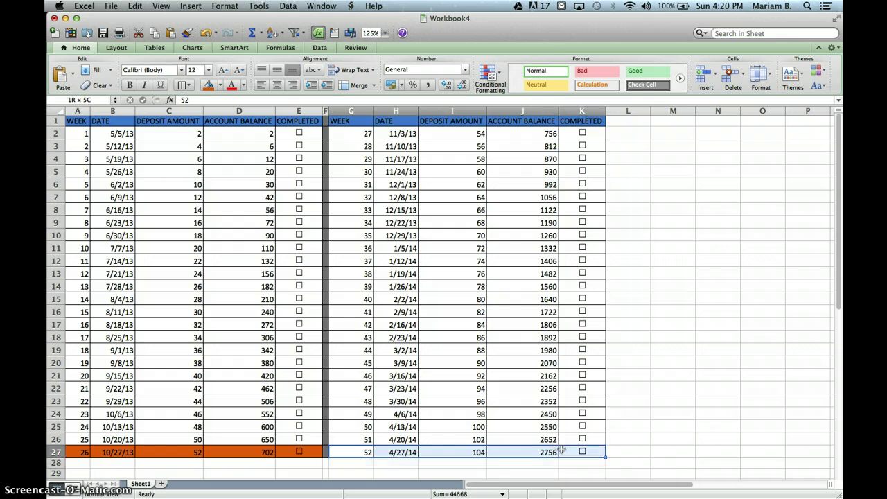
pyautogui.click(221, 84)
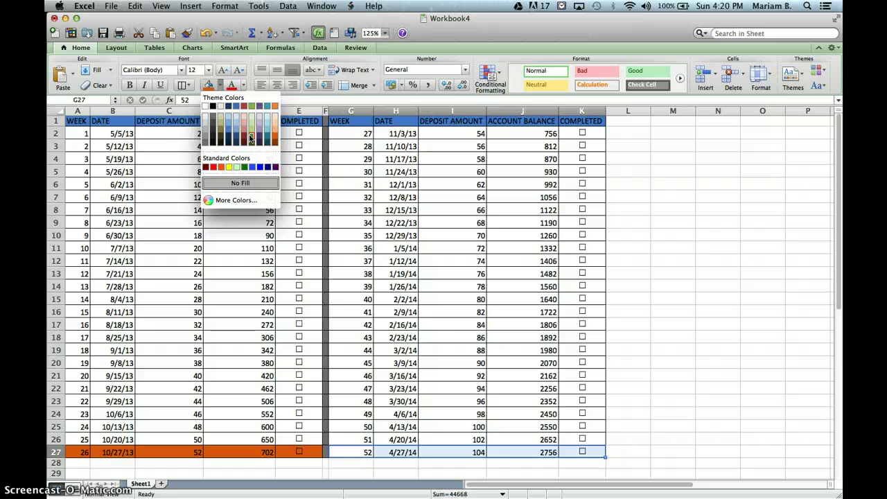
pyautogui.click(251, 138)
pyautogui.click(427, 311)
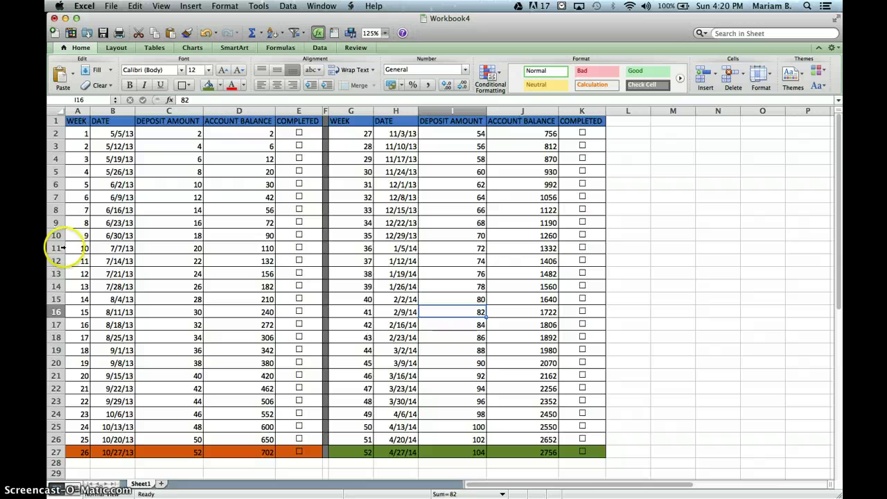
# Fill the left-half milestone rows for weeks 10, 14 and 22 purple
pyautogui.moveTo(74, 246); pyautogui.dragTo(297, 244)
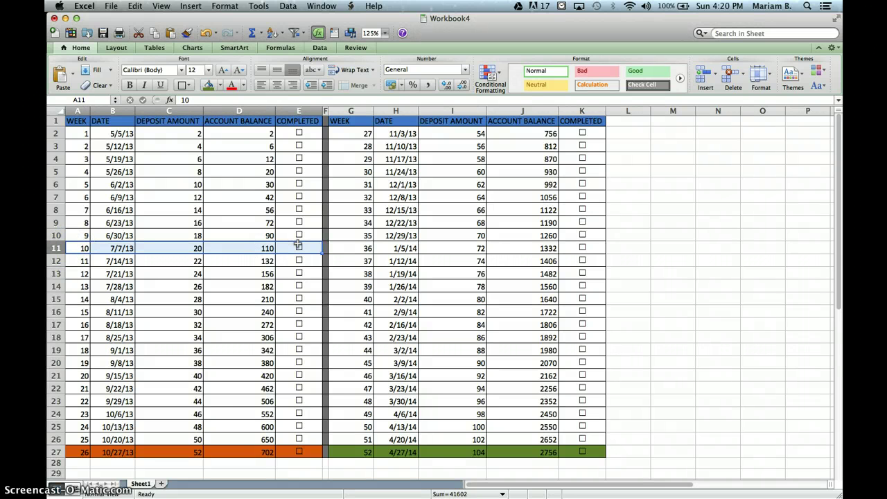
pyautogui.click(217, 85)
pyautogui.click(222, 167)
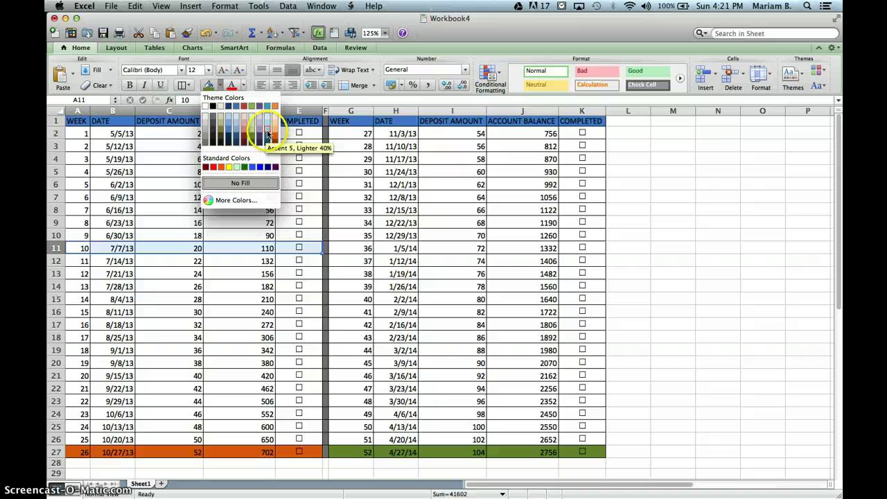
pyautogui.click(268, 135)
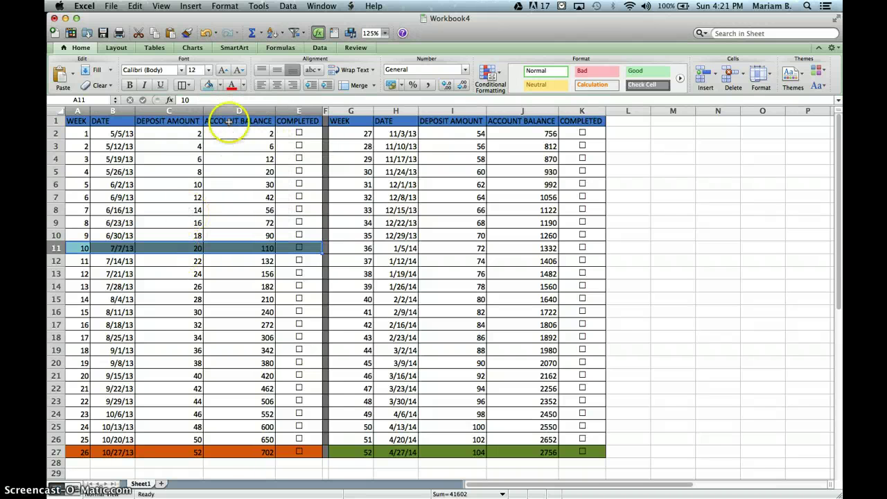
pyautogui.click(219, 84)
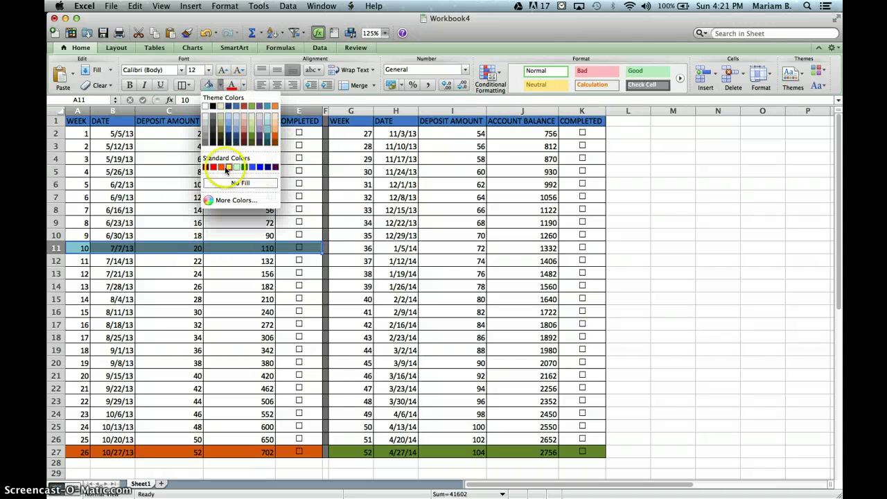
pyautogui.click(260, 126)
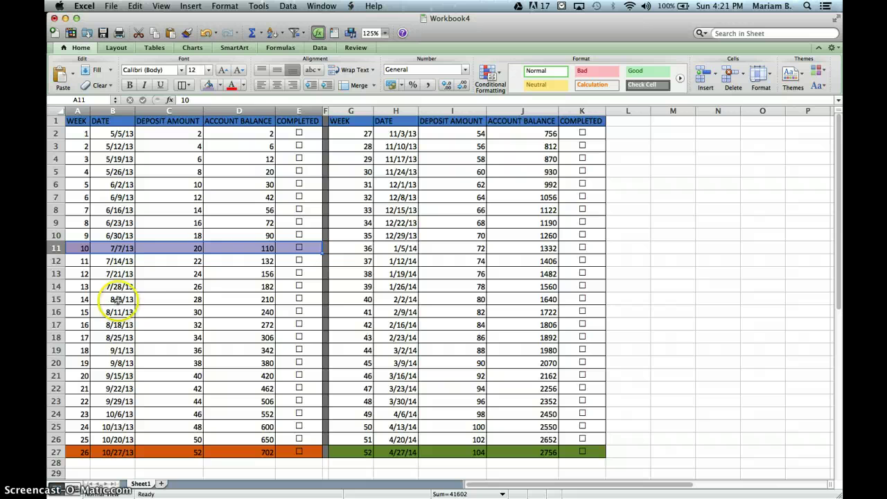
pyautogui.moveTo(76, 300); pyautogui.dragTo(286, 298)
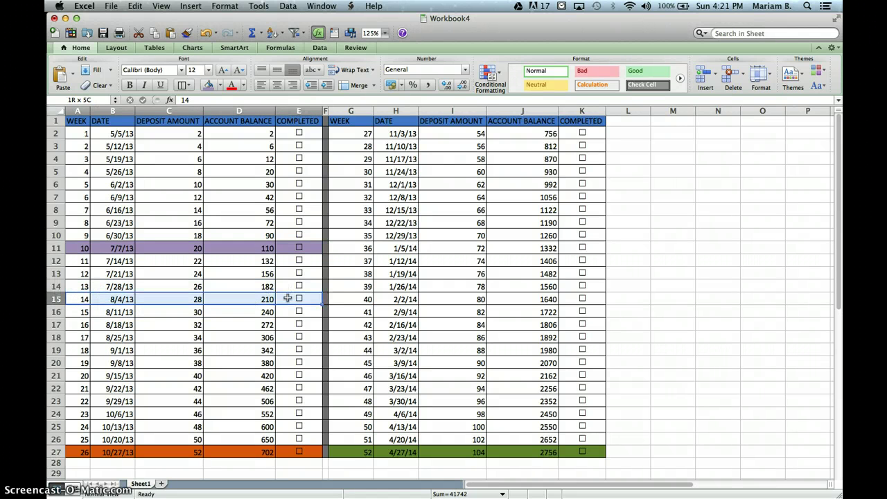
pyautogui.click(189, 85)
pyautogui.click(188, 85)
pyautogui.click(208, 85)
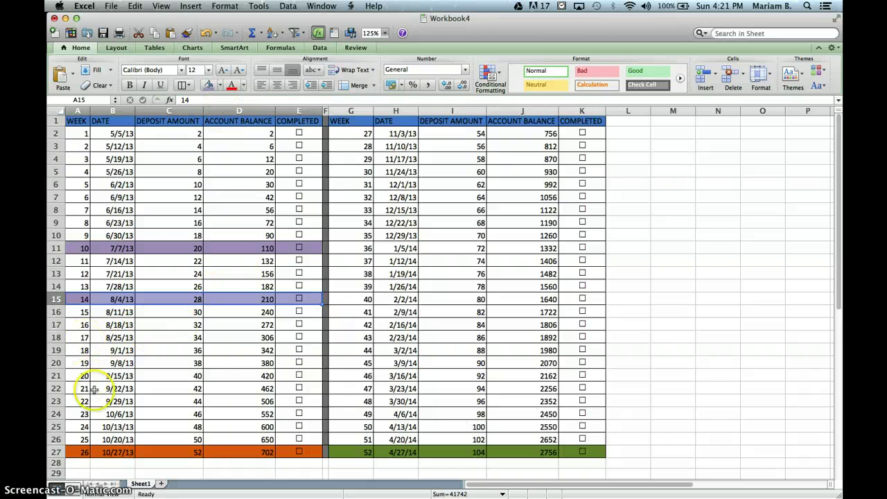
pyautogui.moveTo(81, 401); pyautogui.dragTo(300, 398)
pyautogui.click(209, 84)
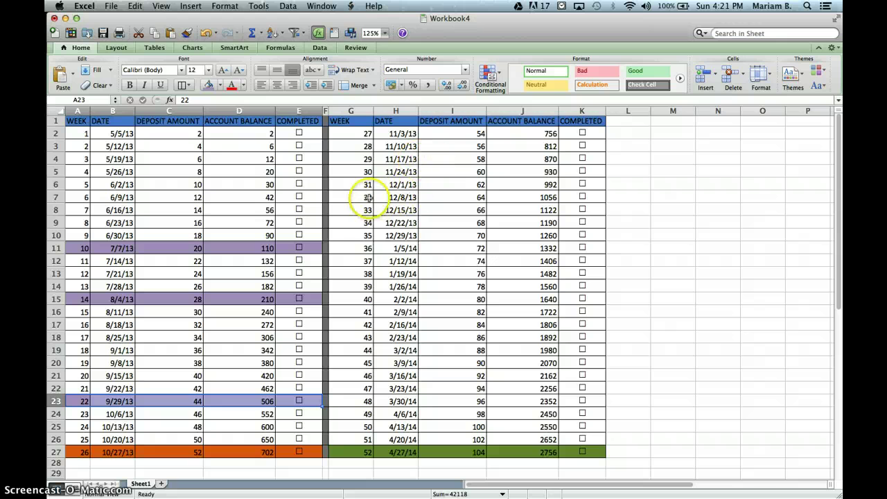
# Fill the right-half milestone rows for weeks 32, 39 and 45 purple
pyautogui.moveTo(354, 201); pyautogui.dragTo(570, 198)
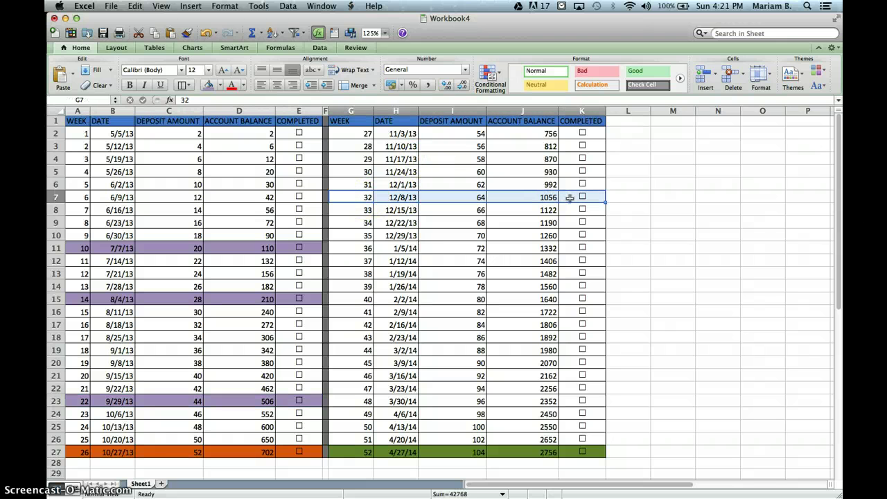
pyautogui.click(208, 84)
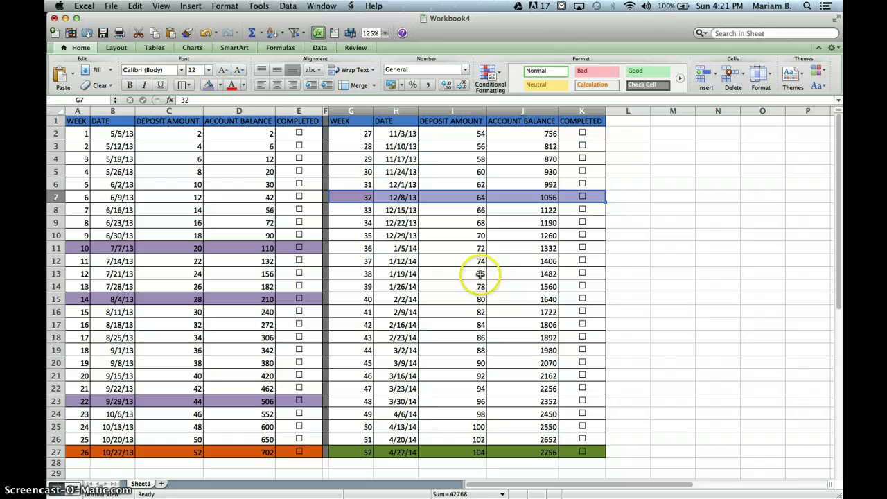
pyautogui.moveTo(347, 287); pyautogui.dragTo(585, 287)
pyautogui.click(208, 85)
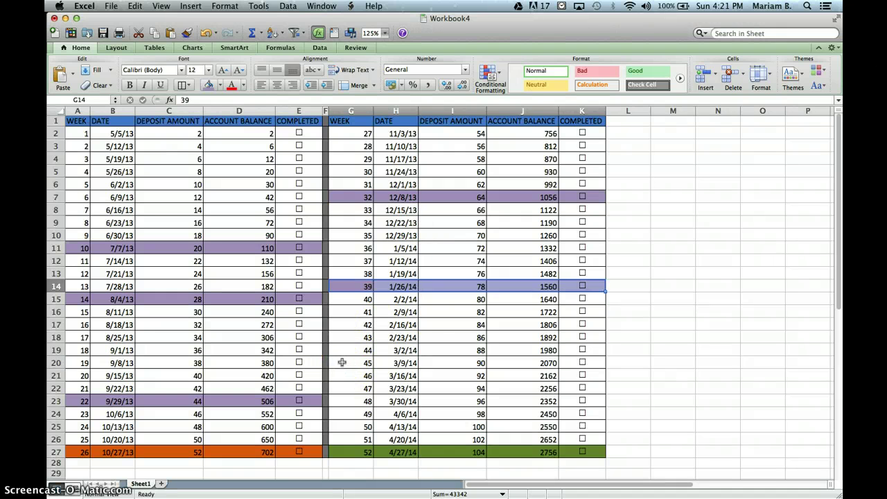
pyautogui.moveTo(343, 363); pyautogui.dragTo(572, 360)
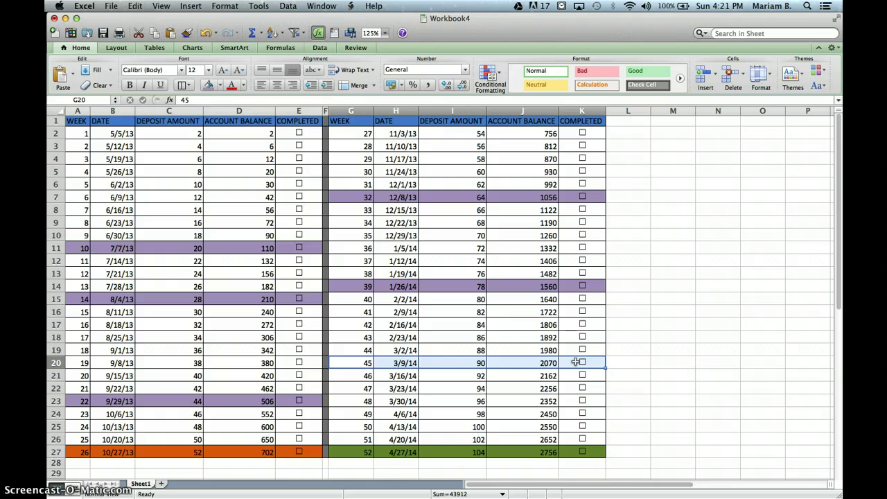
pyautogui.click(208, 84)
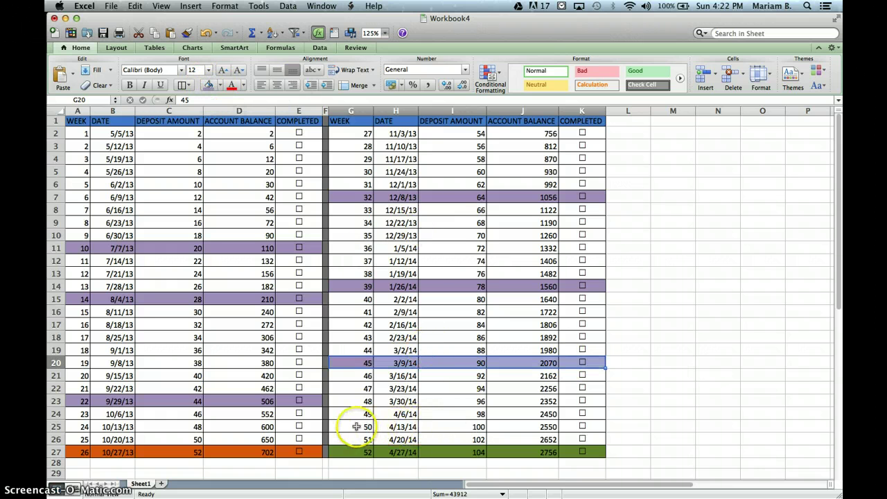
pyautogui.moveTo(355, 427); pyautogui.dragTo(510, 426)
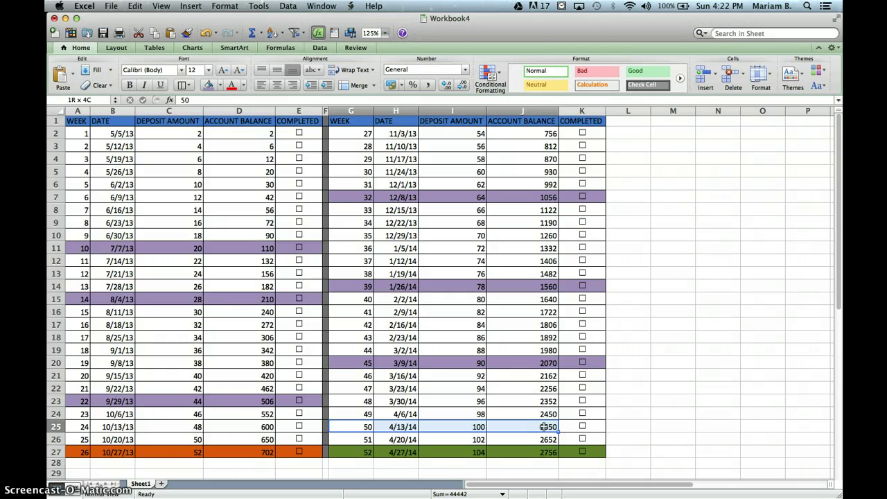
pyautogui.moveTo(564, 421); pyautogui.dragTo(569, 424)
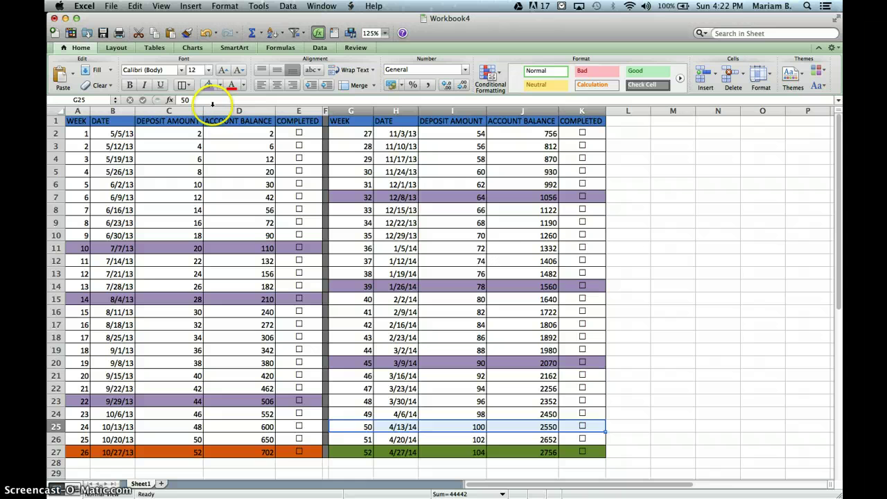
# Fill the week 50 row purple and format column C as US dollar accounting
pyautogui.click(205, 85)
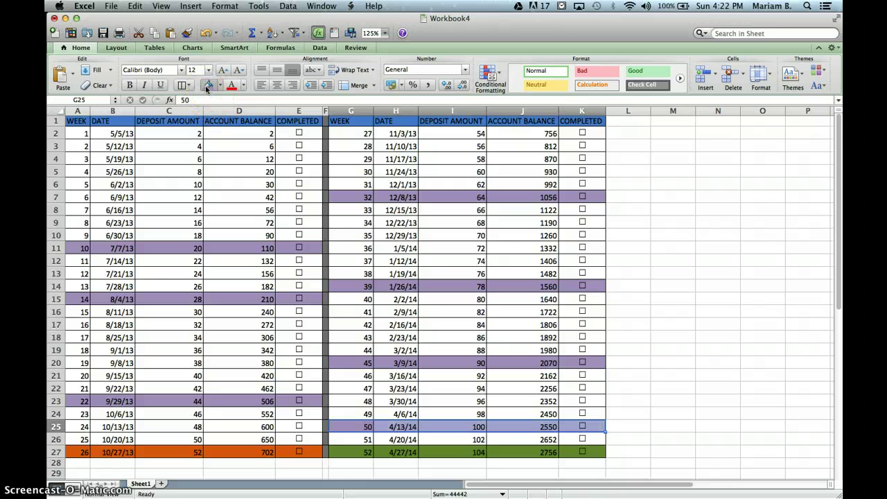
pyautogui.click(180, 122)
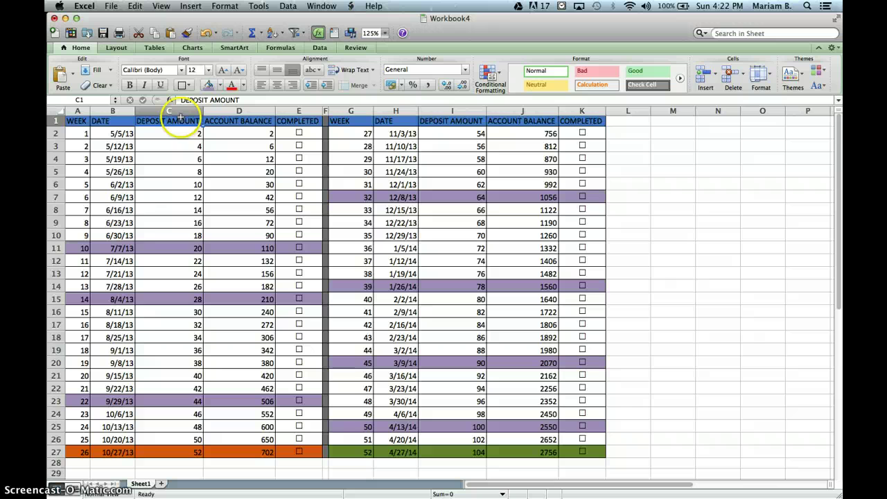
pyautogui.click(181, 111)
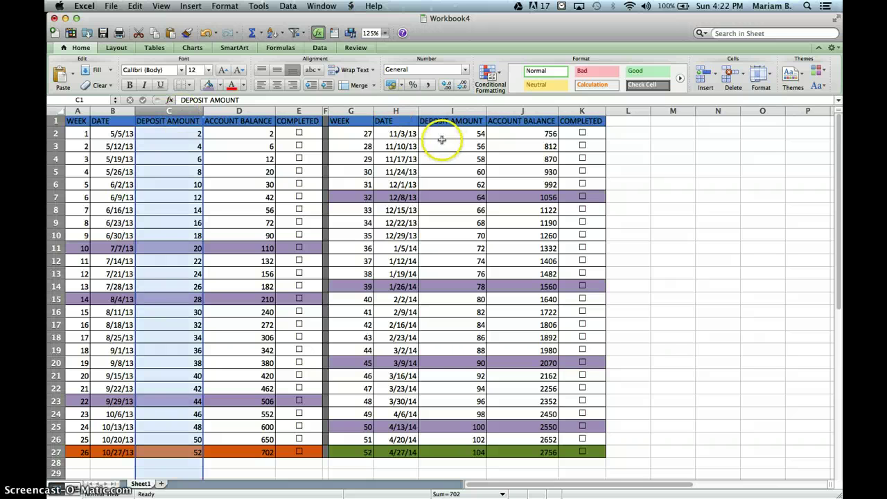
pyautogui.click(401, 84)
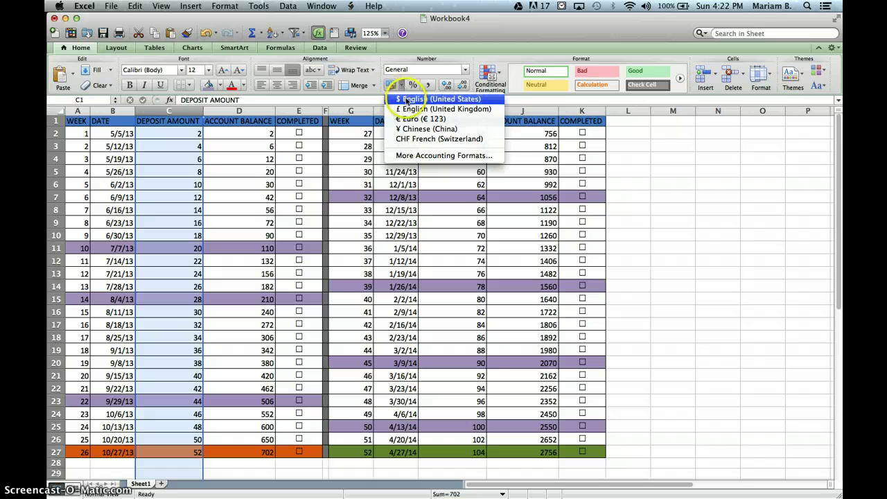
pyautogui.click(407, 100)
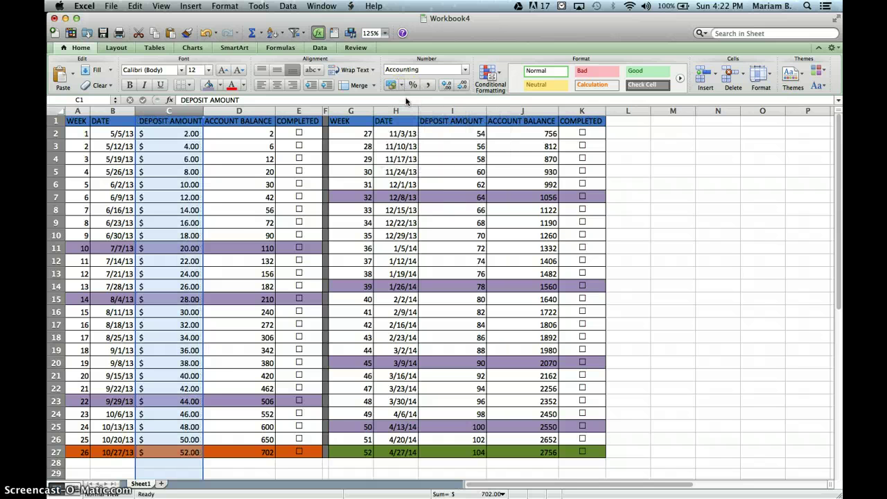
pyautogui.click(461, 86)
pyautogui.click(447, 86)
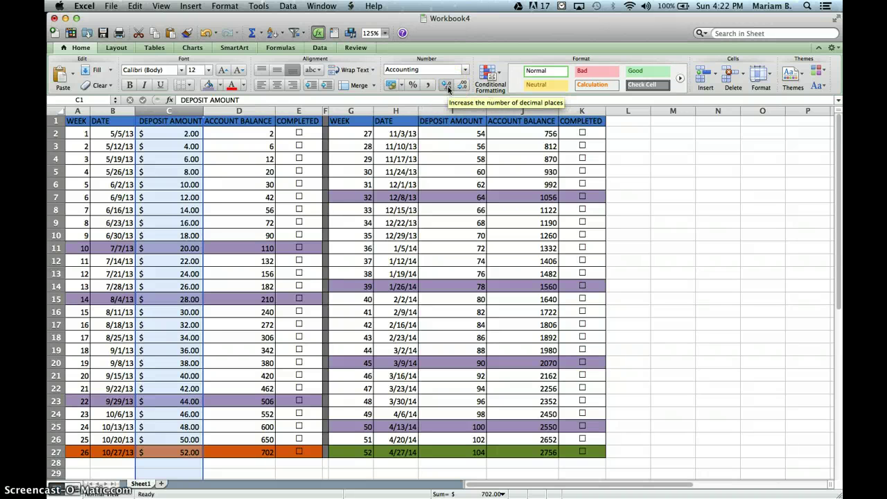
pyautogui.click(457, 87)
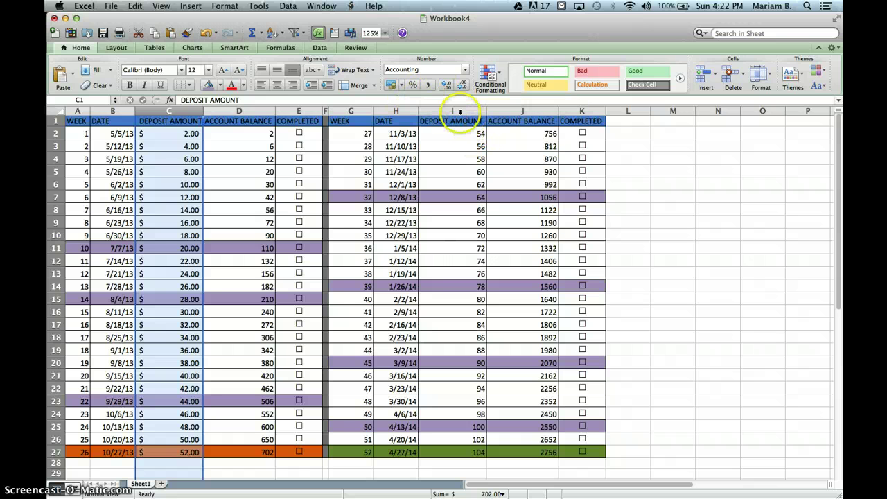
# Apply the $ accounting format to columns I, J and D
pyautogui.click(460, 111)
pyautogui.click(390, 85)
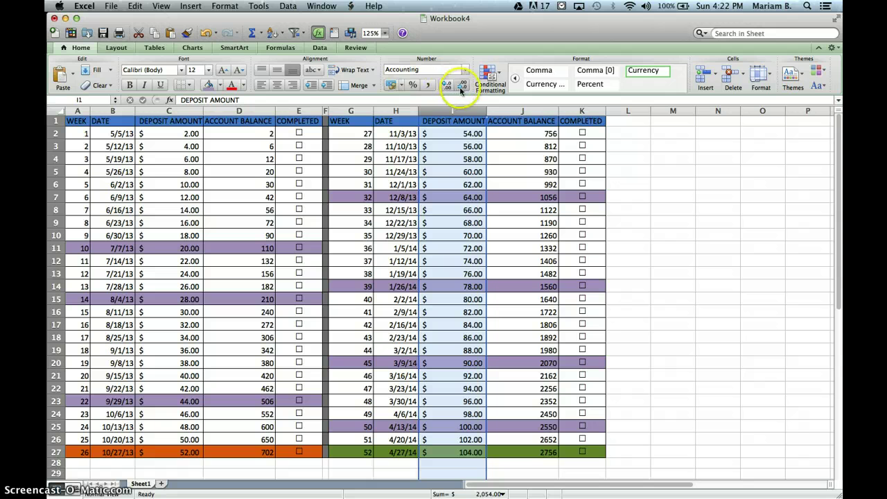
pyautogui.click(536, 122)
pyautogui.click(390, 84)
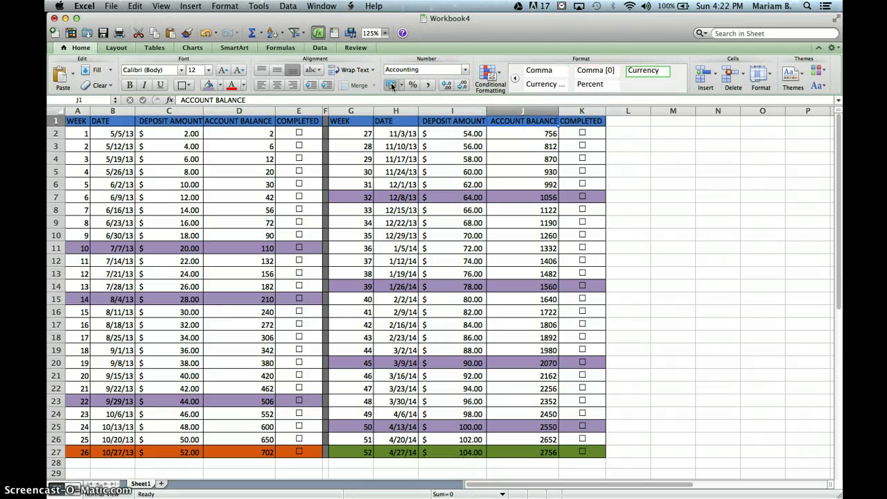
pyautogui.click(531, 111)
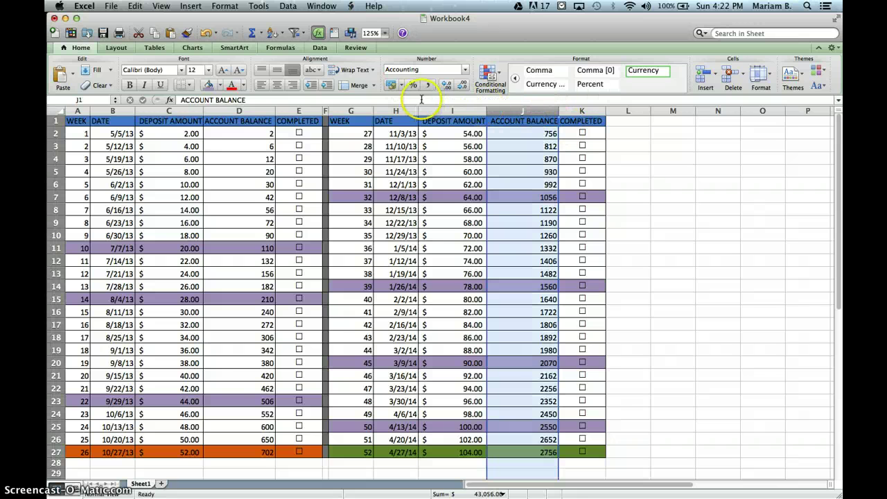
pyautogui.click(390, 84)
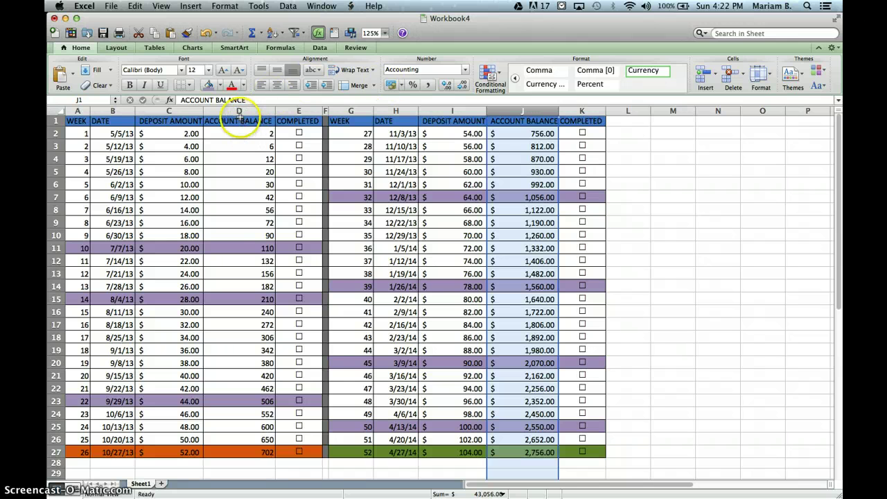
pyautogui.click(239, 111)
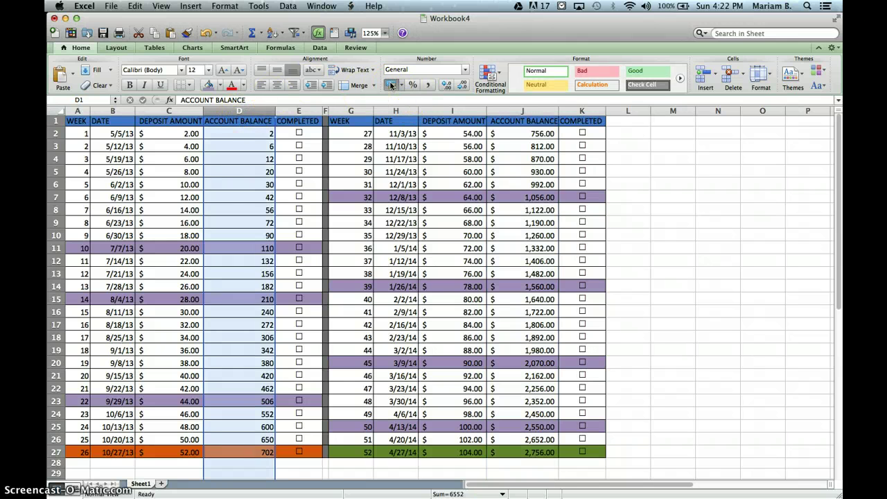
pyautogui.click(391, 84)
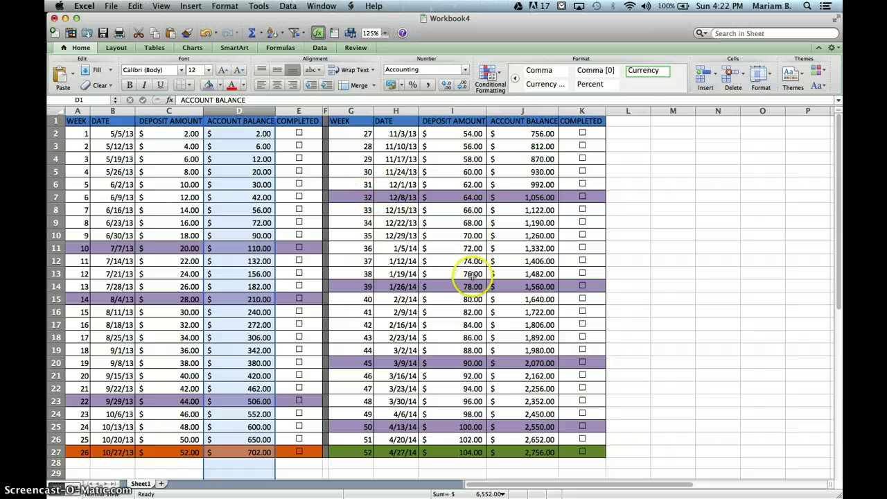